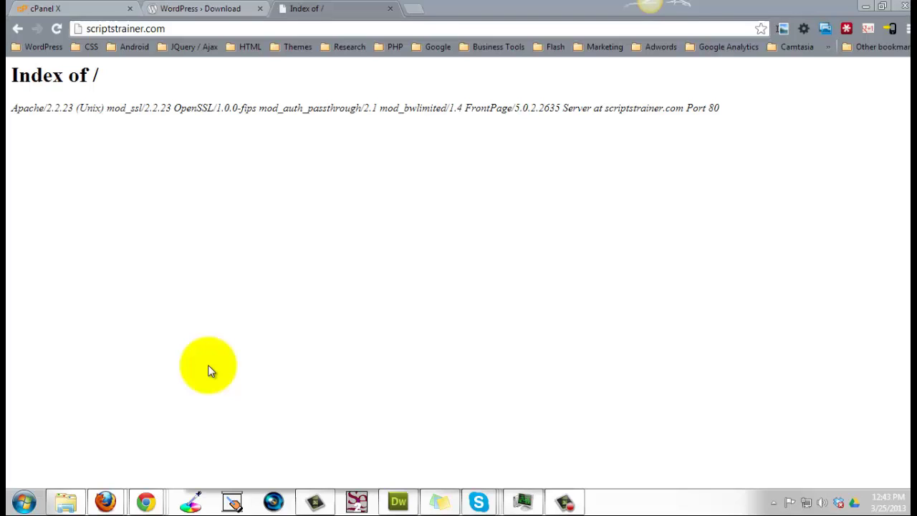
Step: Reload the scriptstrainer.com page in Chrome, which still shows an empty Index of / listing
left_click(174, 28)
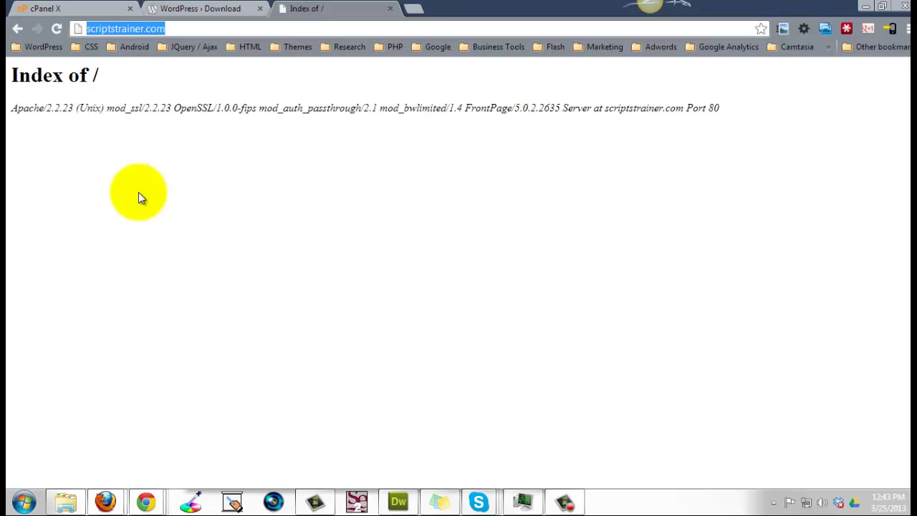
left_click(140, 198)
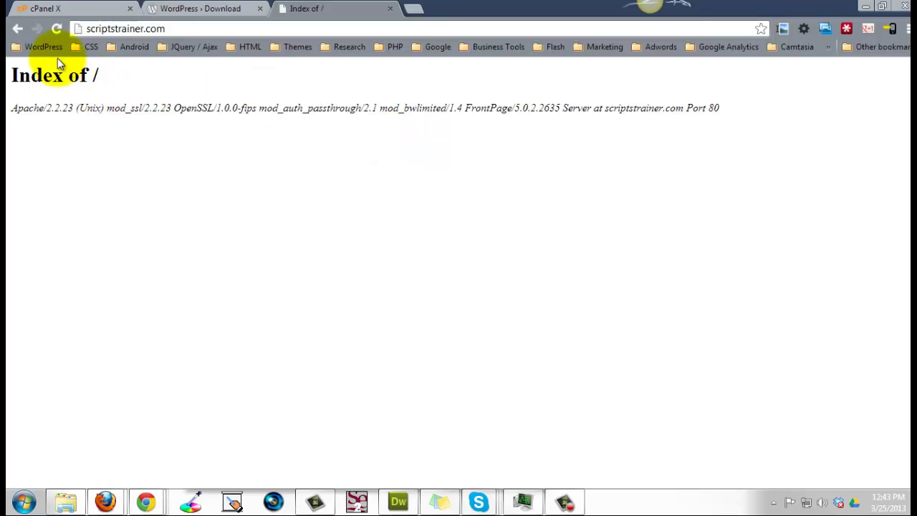
left_click(56, 28)
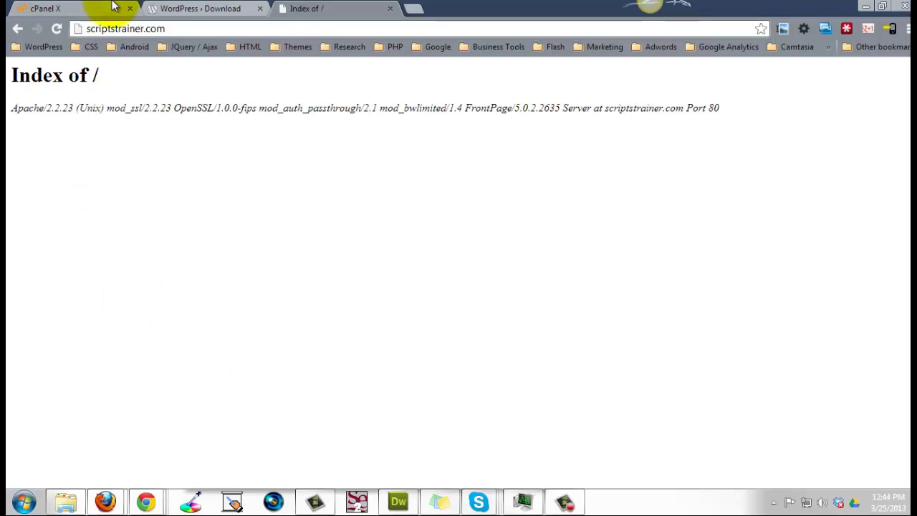
Step: Review the WordPress.org download page offering WordPress 3.5.1 as .zip or .tar.gz
left_click(219, 7)
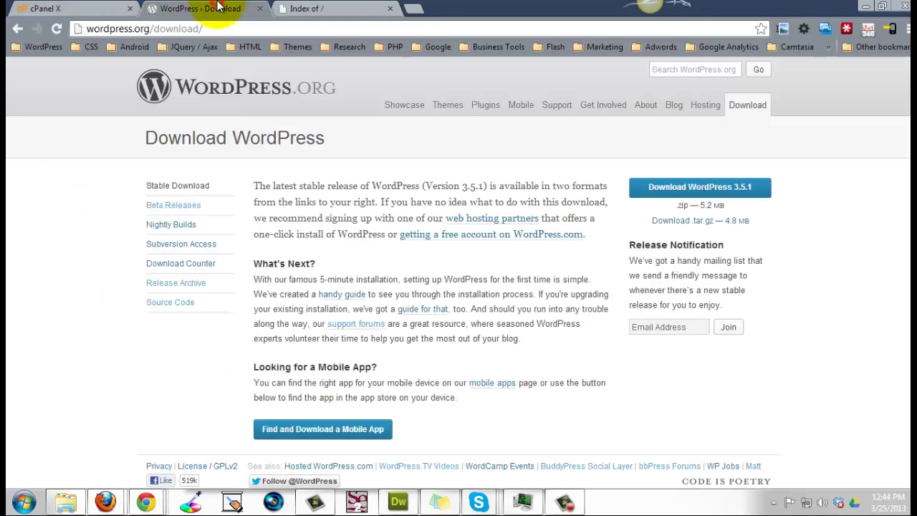
Step: Launch cPanel File Manager on the Web Root, showing hidden files and skipping this question in future
left_click(93, 7)
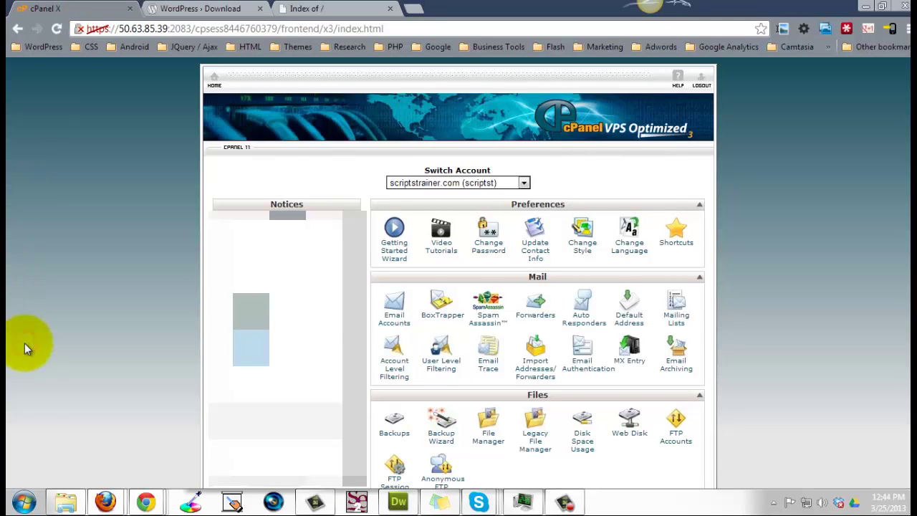
scroll(24, 347, "down", 2)
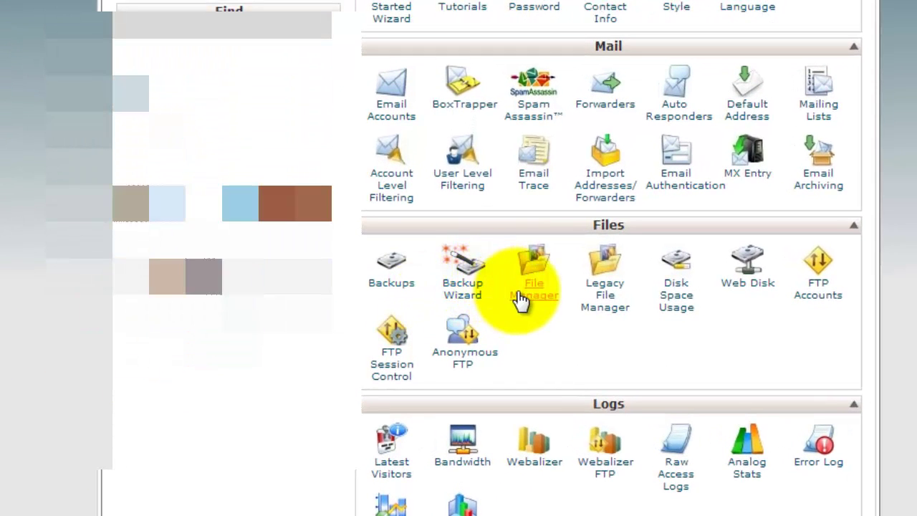
scroll(520, 300, "up", 1)
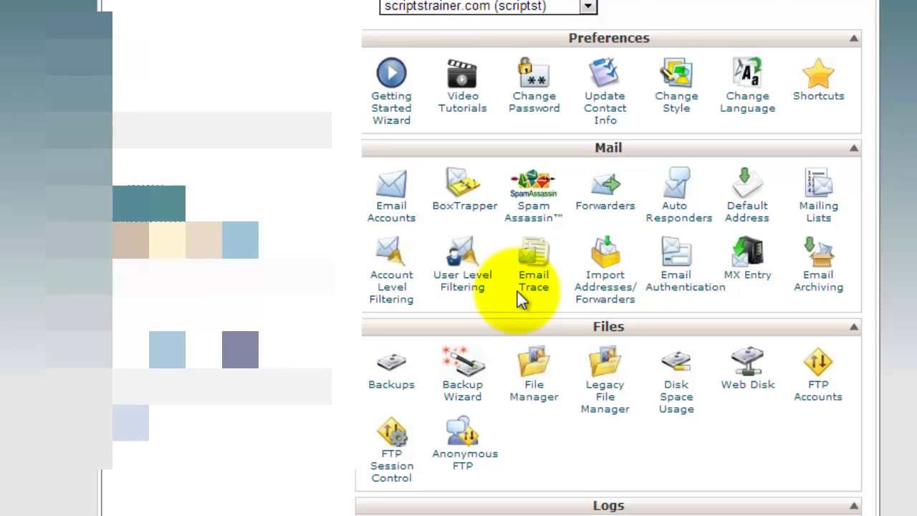
left_click(537, 392)
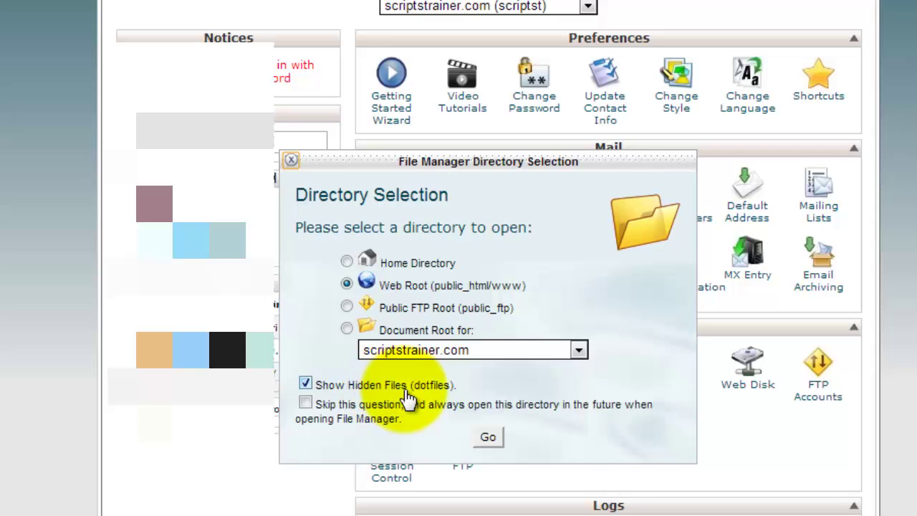
left_click(305, 403)
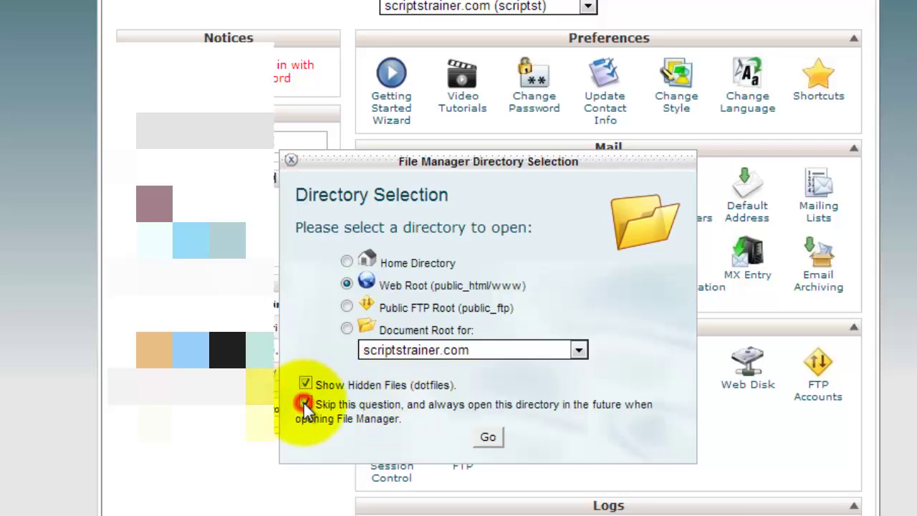
left_click(490, 439)
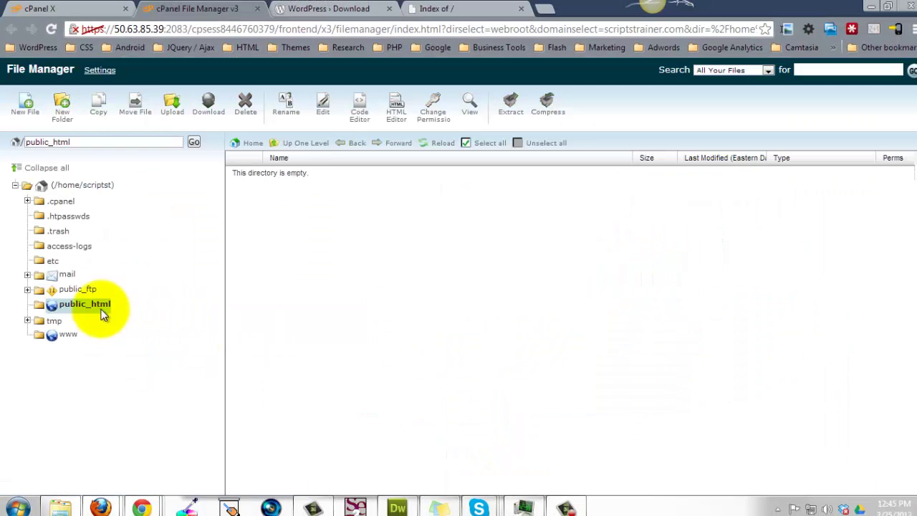
Step: Upload wordpress-3.5.1.zip (5.19 MB) into public_html and return to its file listing
left_click(97, 306)
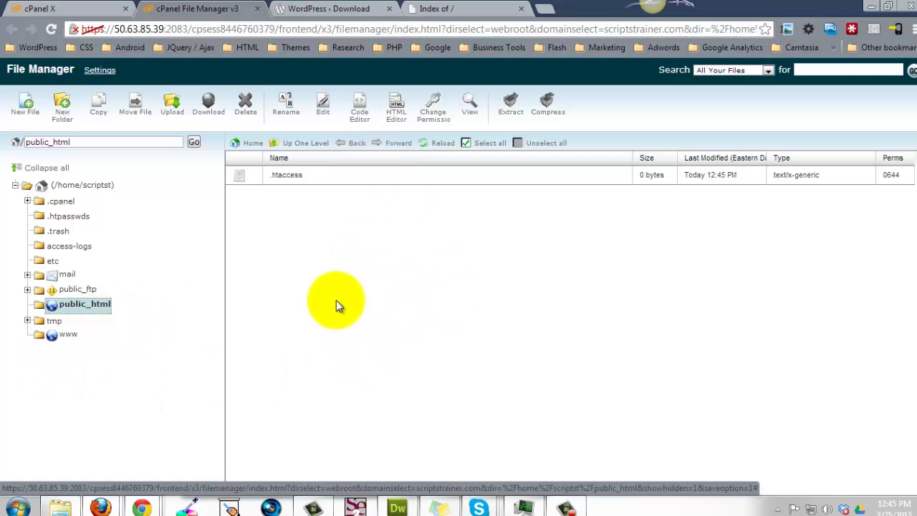
left_click(166, 107)
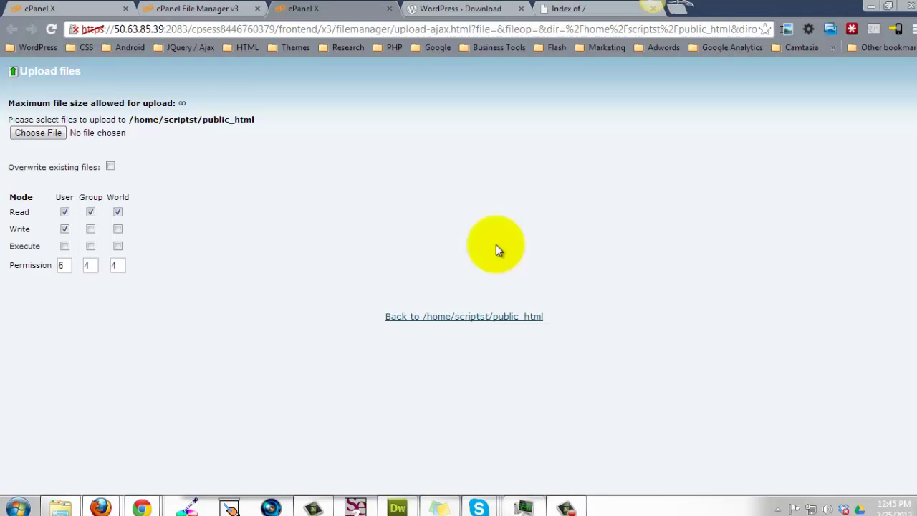
left_click(39, 132)
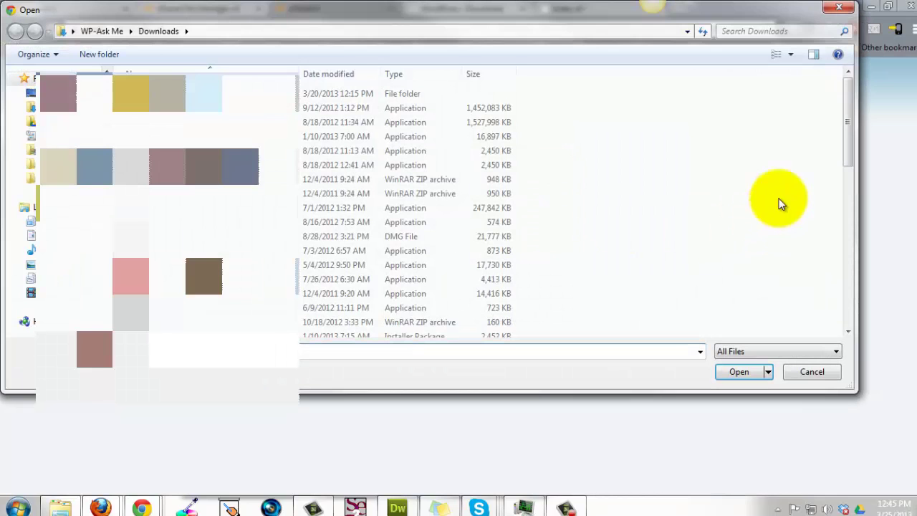
left_click_drag(845, 102, 759, 294)
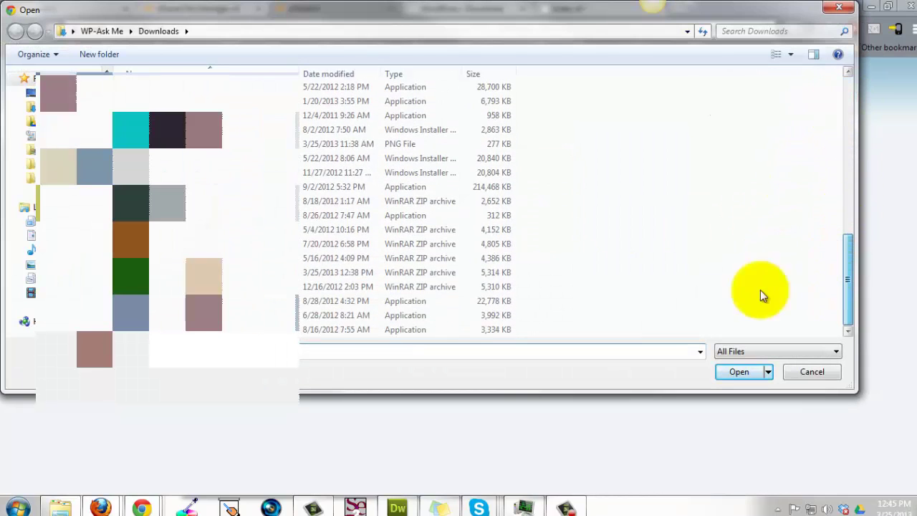
double_click(210, 269)
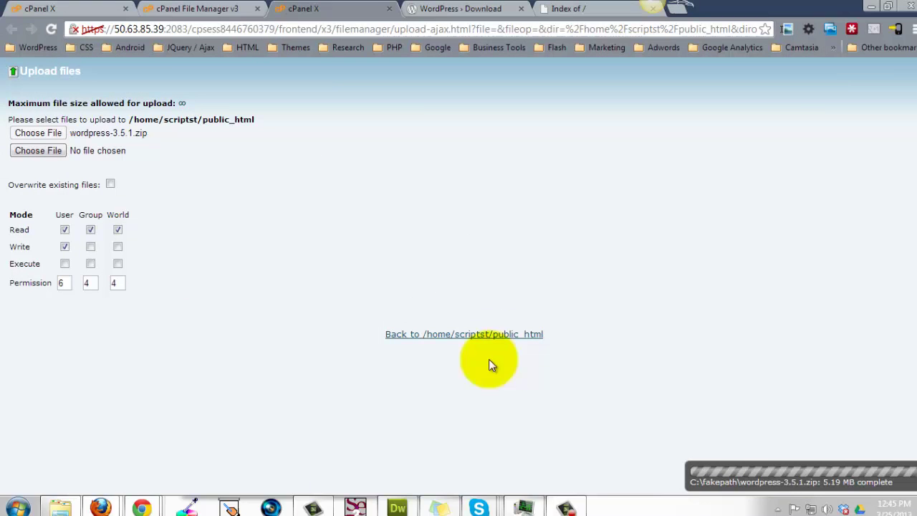
left_click(475, 337)
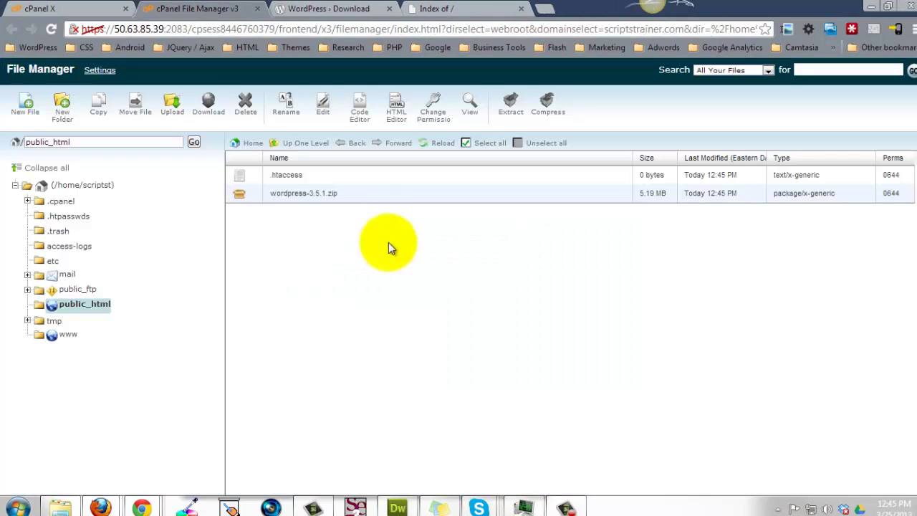
Step: Extract the wordpress-3.5.1.zip archive inside public_html
left_click(250, 198)
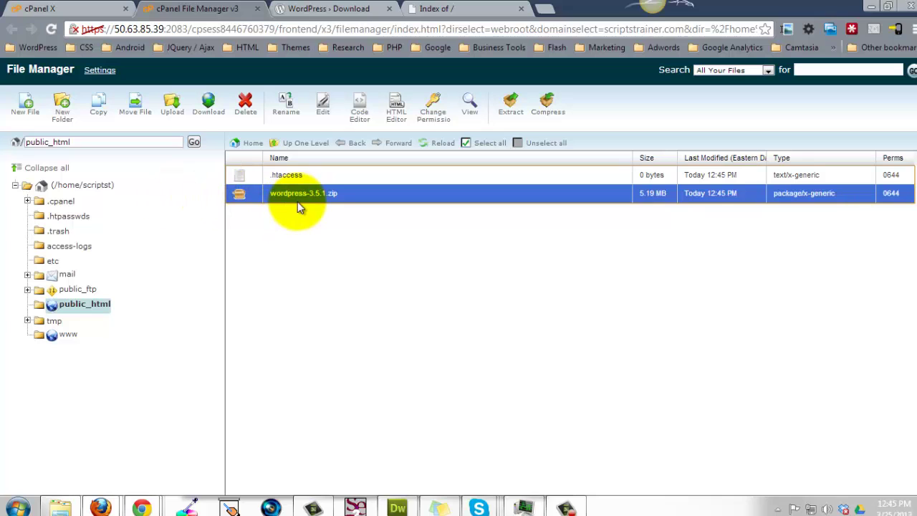
left_click(510, 106)
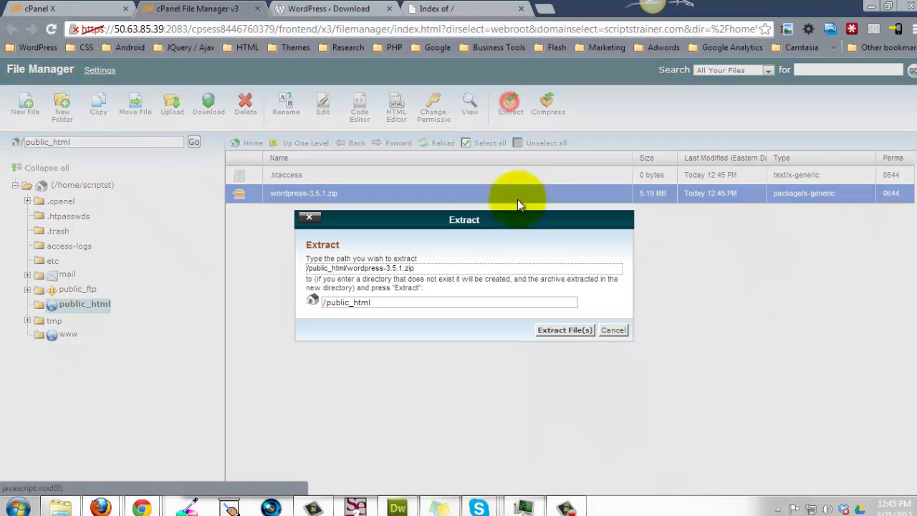
left_click(548, 328)
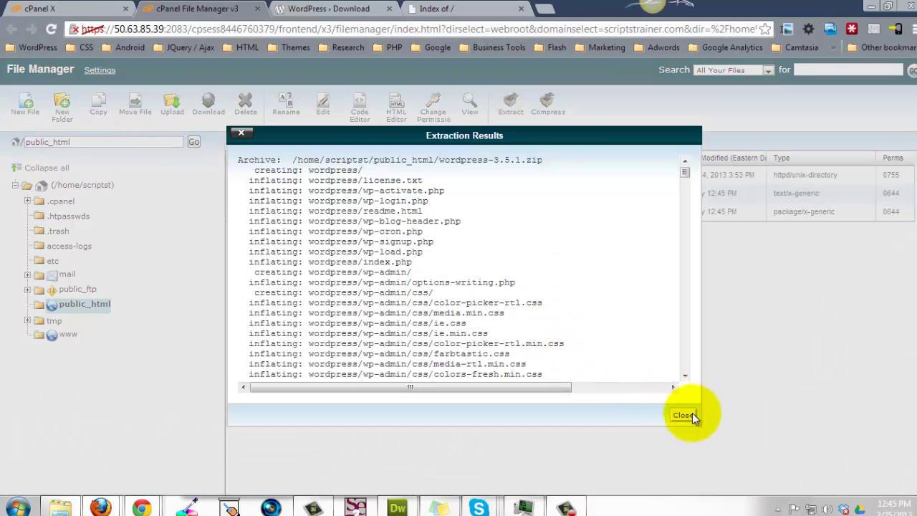
left_click(691, 413)
Step: Move all files from the wordpress folder up into /public_html/ and view the result
double_click(242, 175)
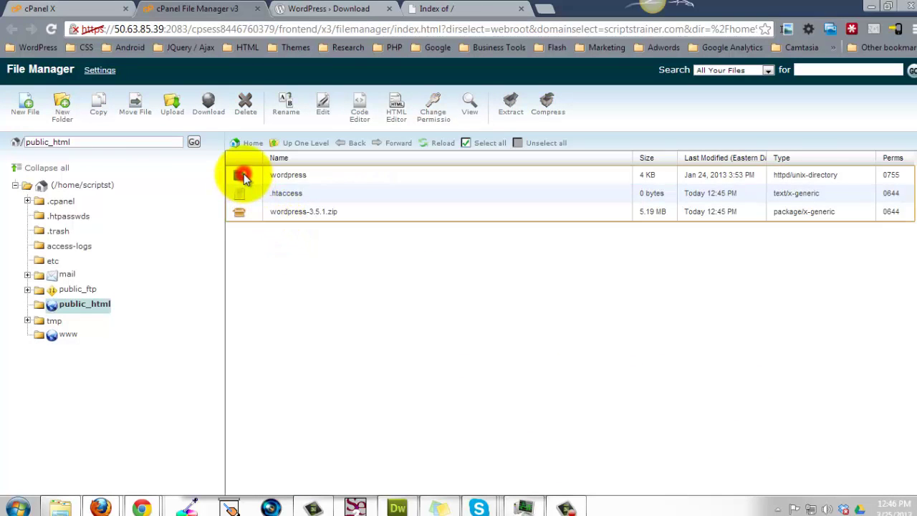
left_click(479, 144)
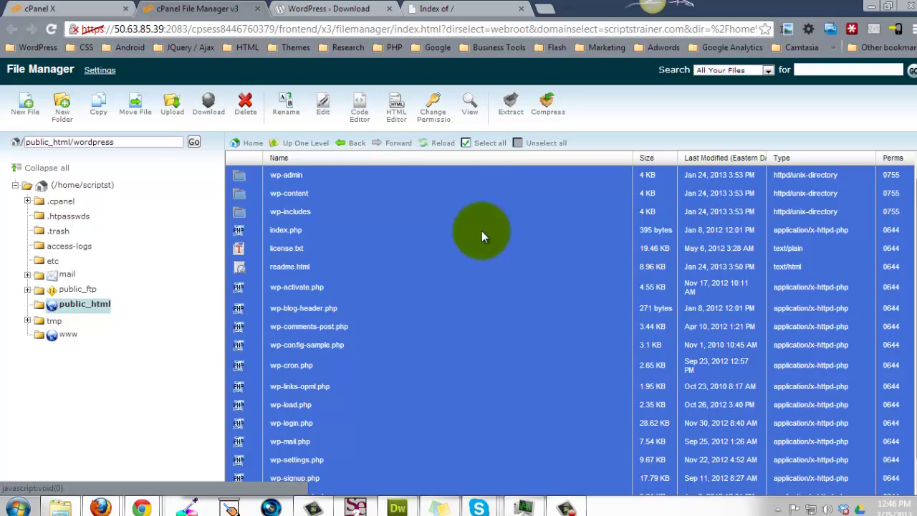
left_click(136, 108)
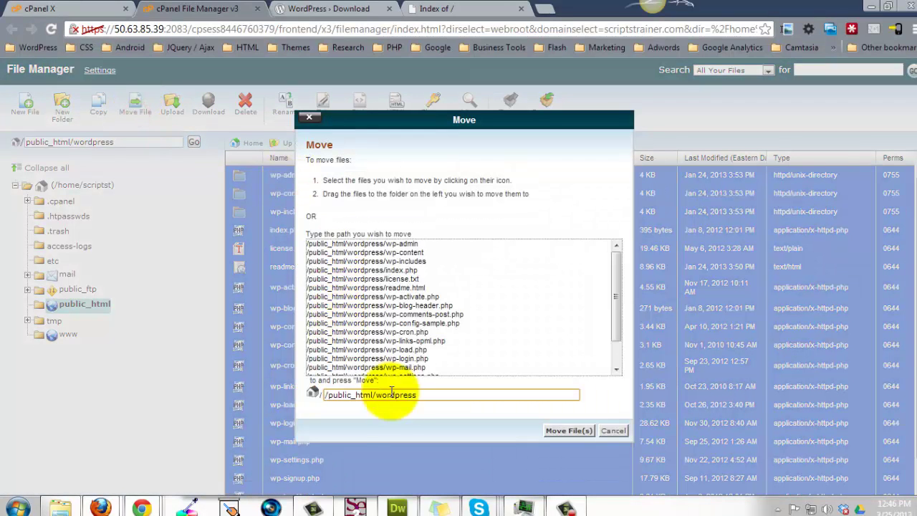
left_click(403, 398)
double_click(401, 396)
key("BackSpace")
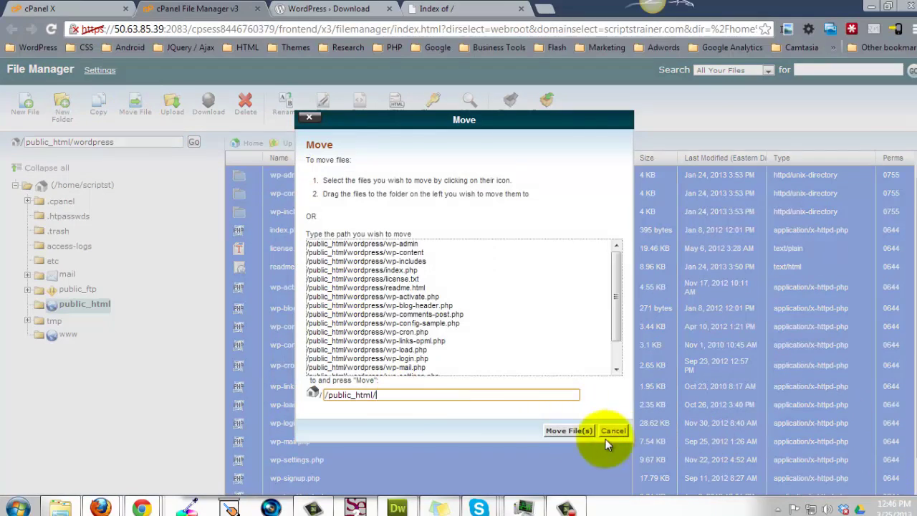
left_click(579, 431)
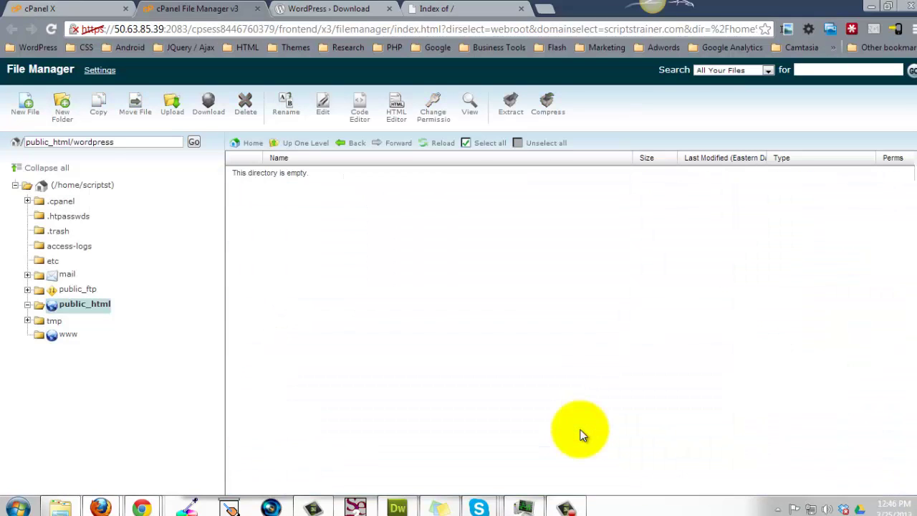
left_click(52, 304)
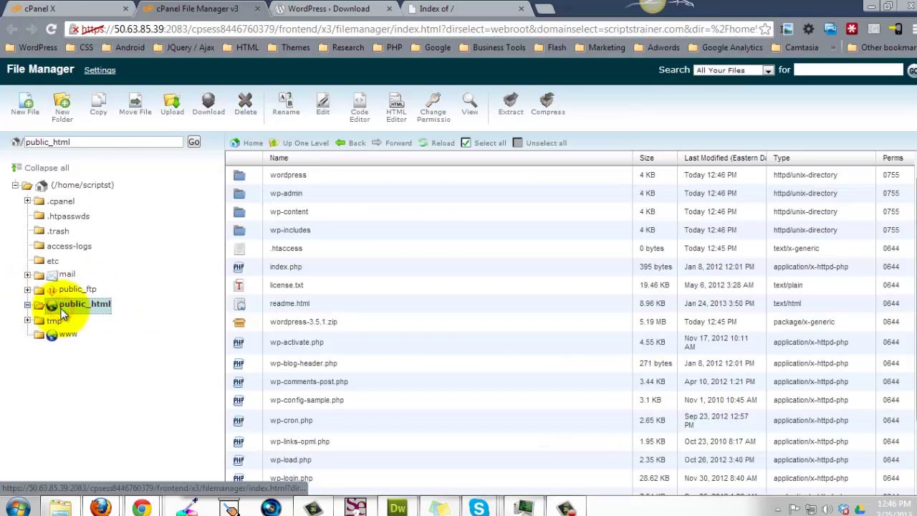
Step: Reload scriptstrainer.com to start WordPress setup, reach the database connection form, then return to cPanel
left_click(457, 9)
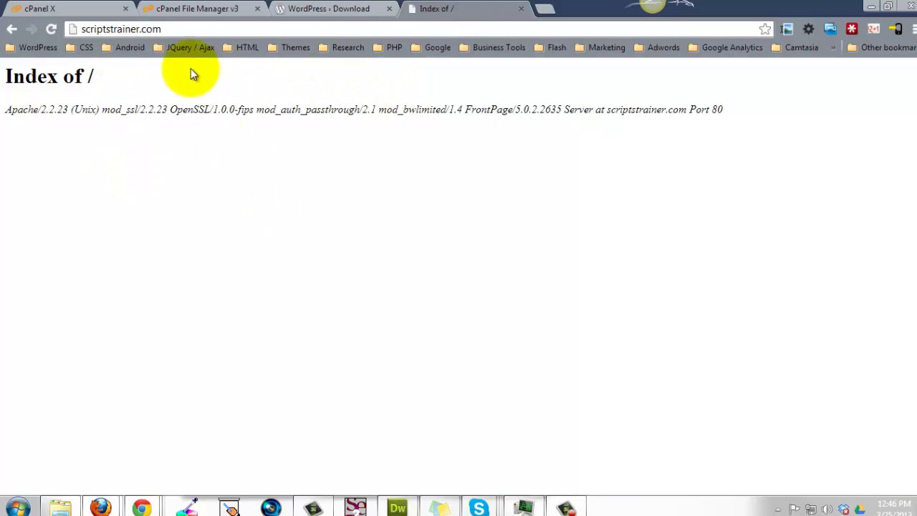
left_click(55, 31)
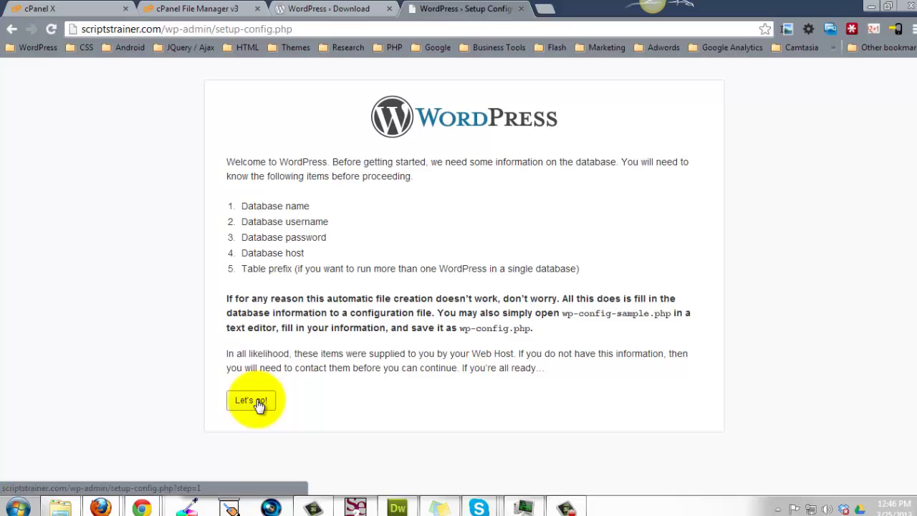
left_click(259, 405)
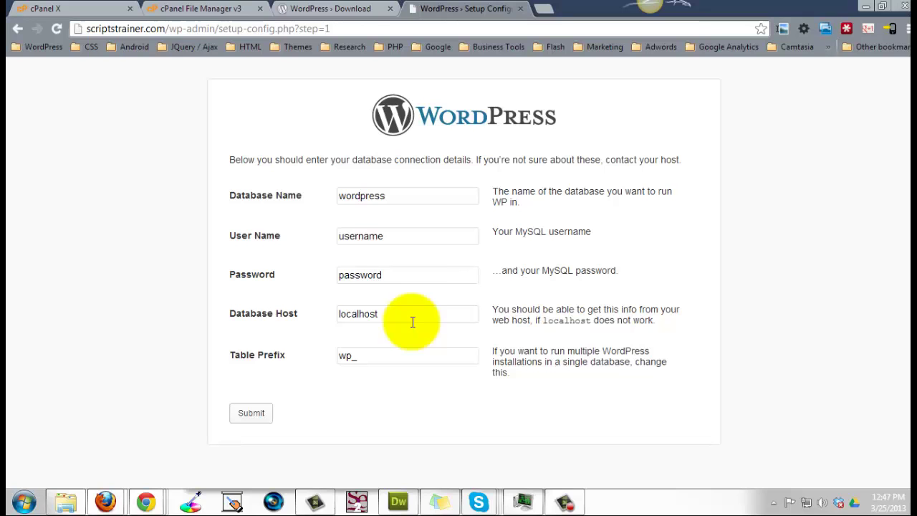
left_click(119, 9)
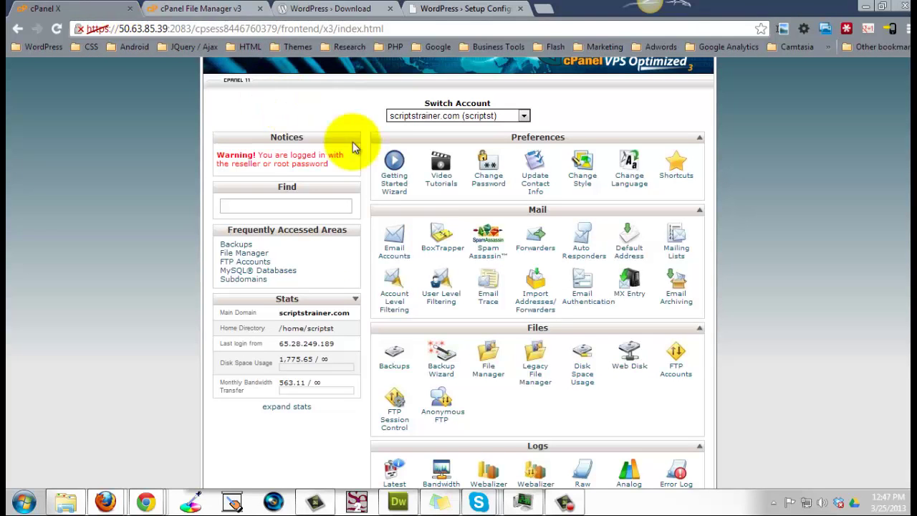
Step: Create a new MySQL database named 'primary', giving scriptst_primary
scroll(625, 262, "down", 7)
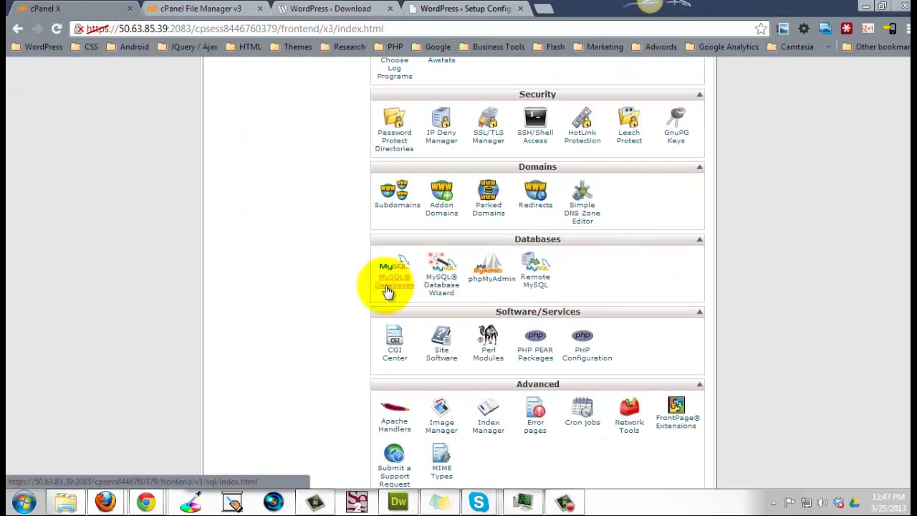
scroll(387, 290, "up", 3)
left_click(387, 290)
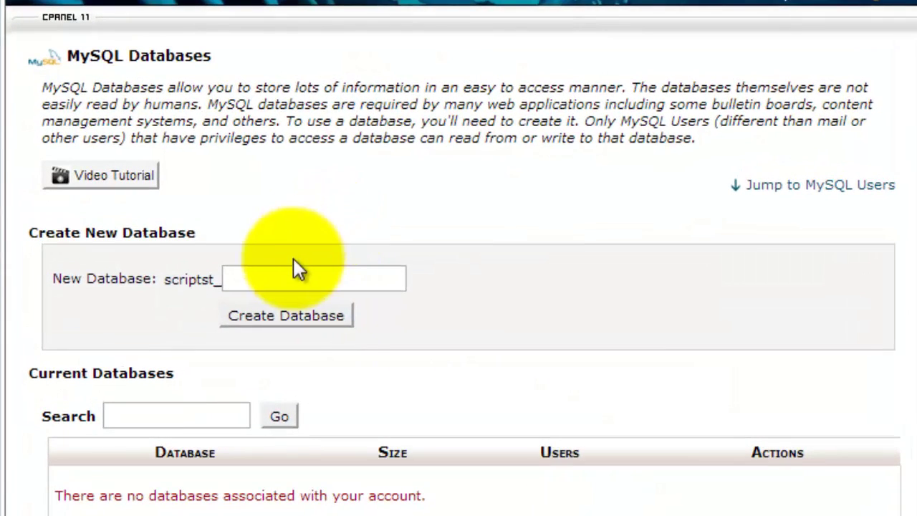
left_click(365, 282)
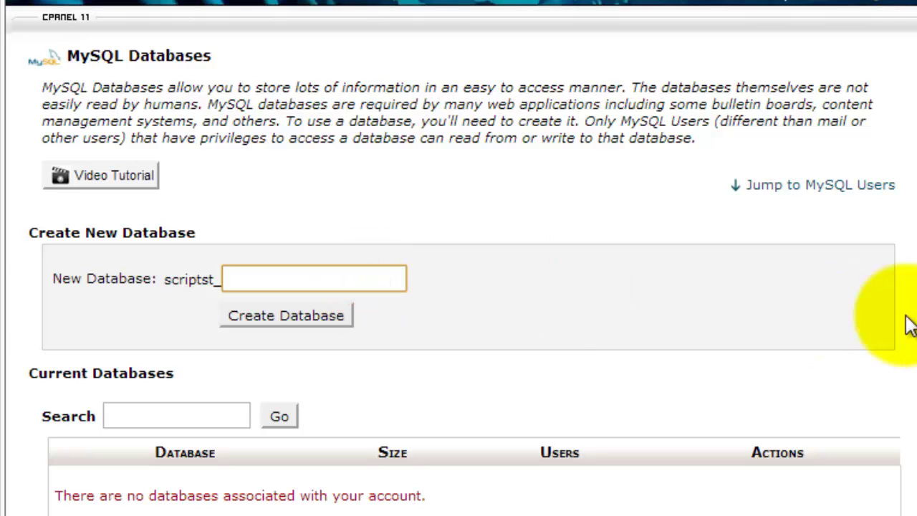
type("prima")
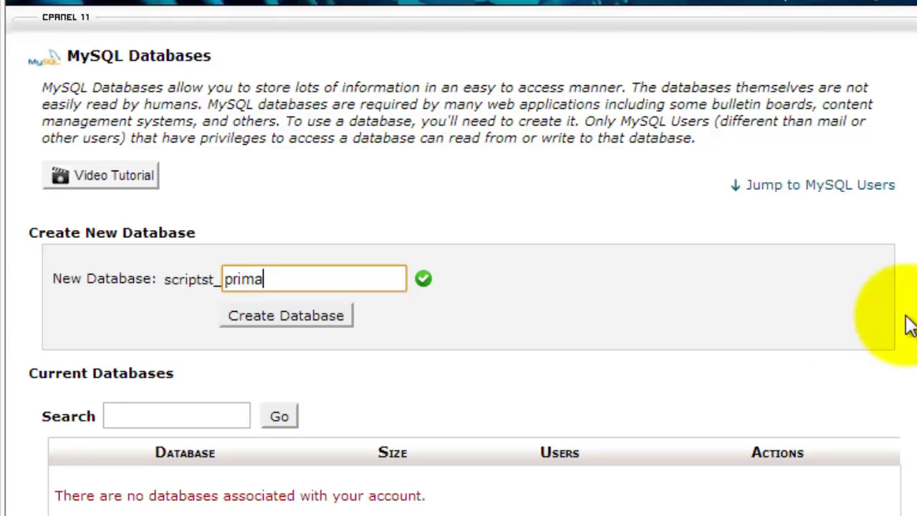
type("ry")
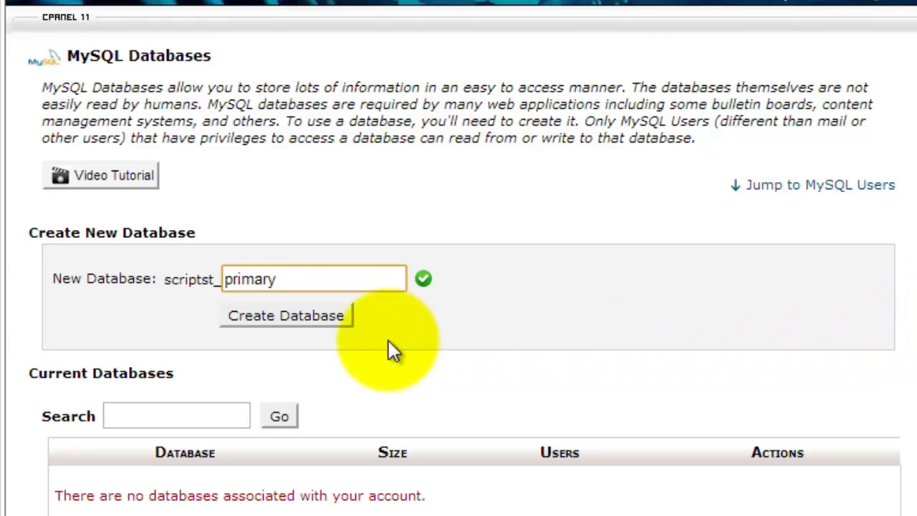
left_click(284, 315)
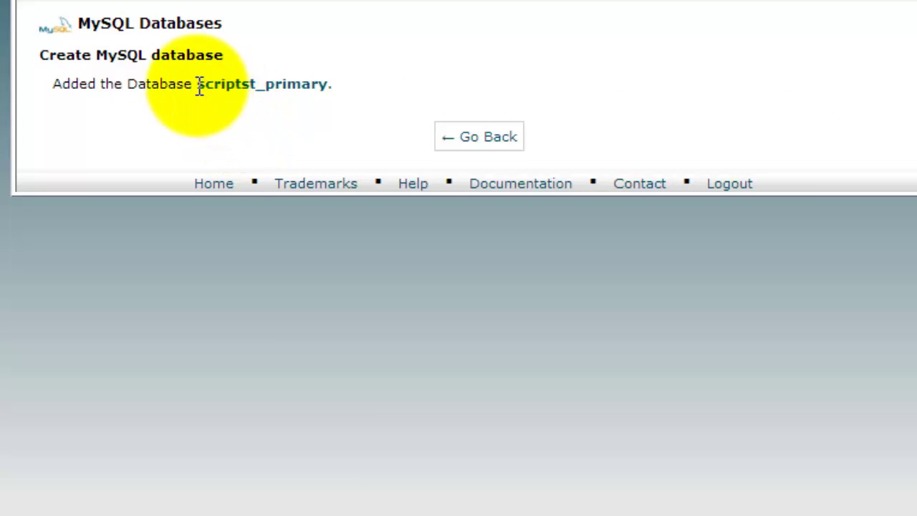
Step: Copy scriptst_primary into the WordPress Database Name field, replacing 'wordpress', and go back to MySQL Databases
left_click_drag(197, 84, 323, 78)
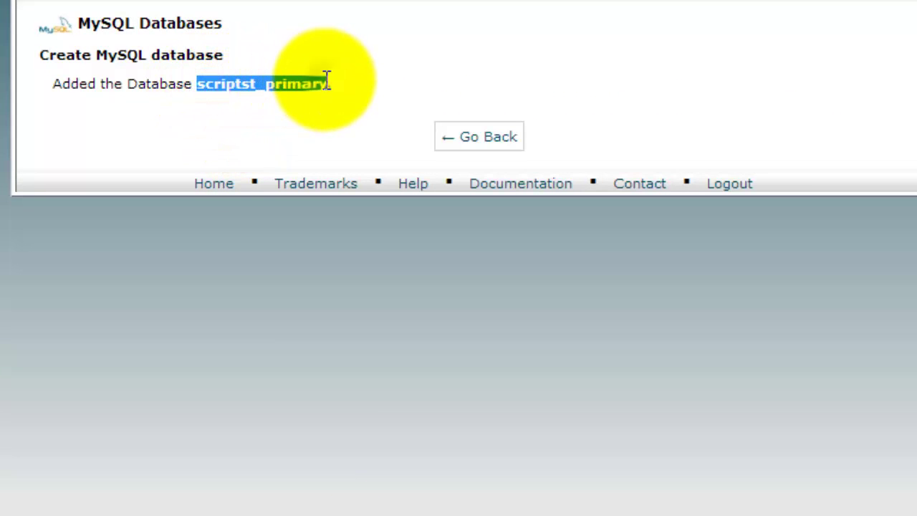
right_click(324, 79)
left_click(370, 93)
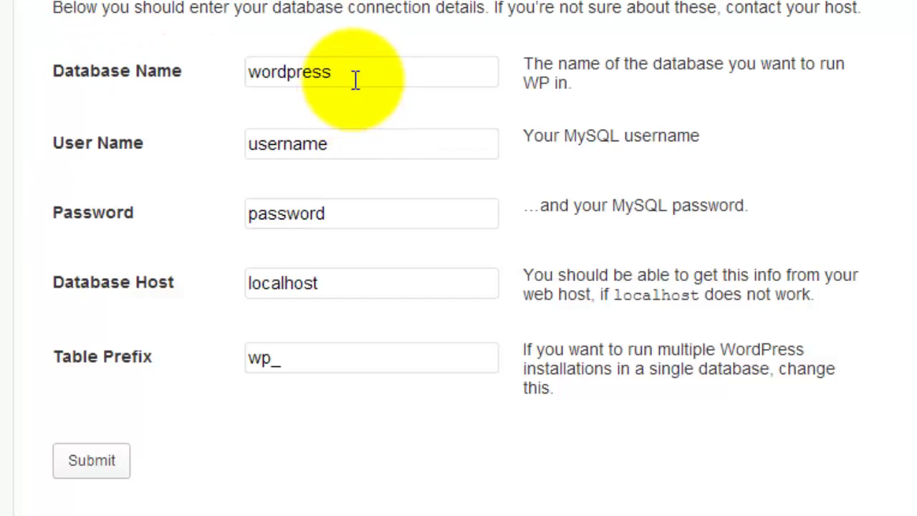
double_click(355, 80)
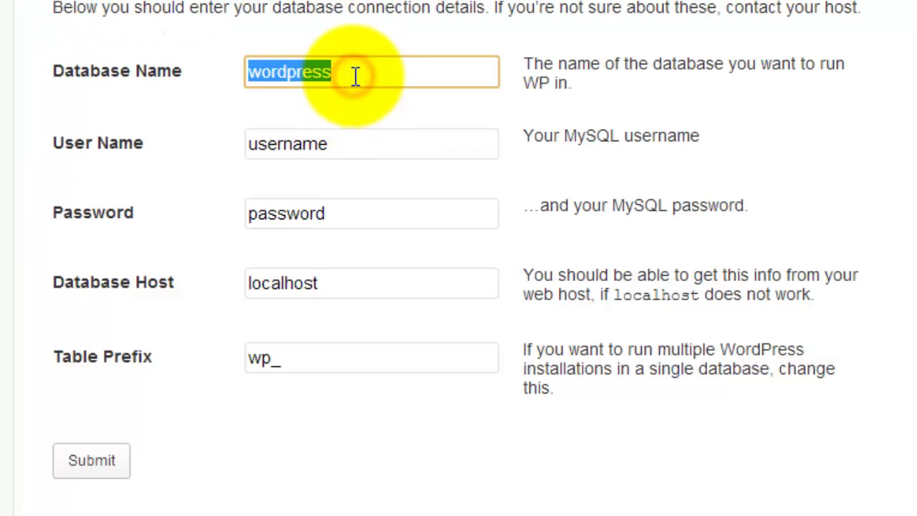
key("ctrl+v")
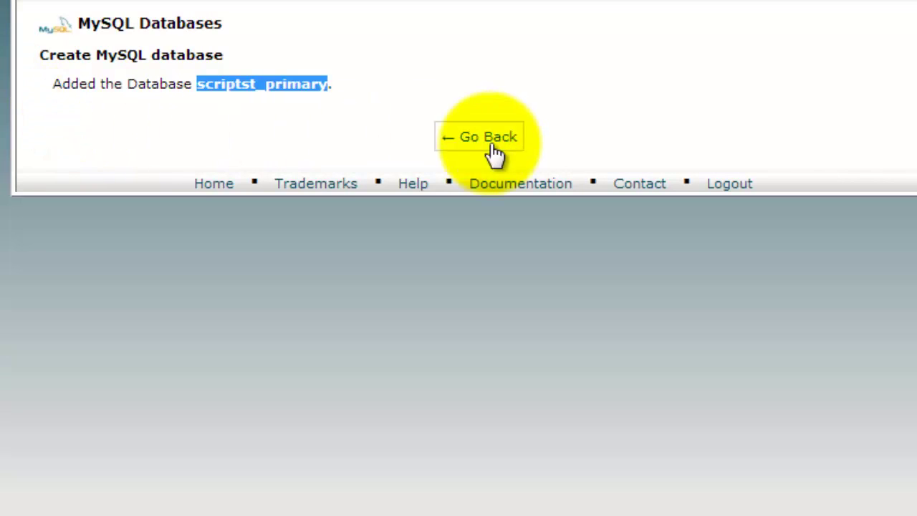
left_click(513, 136)
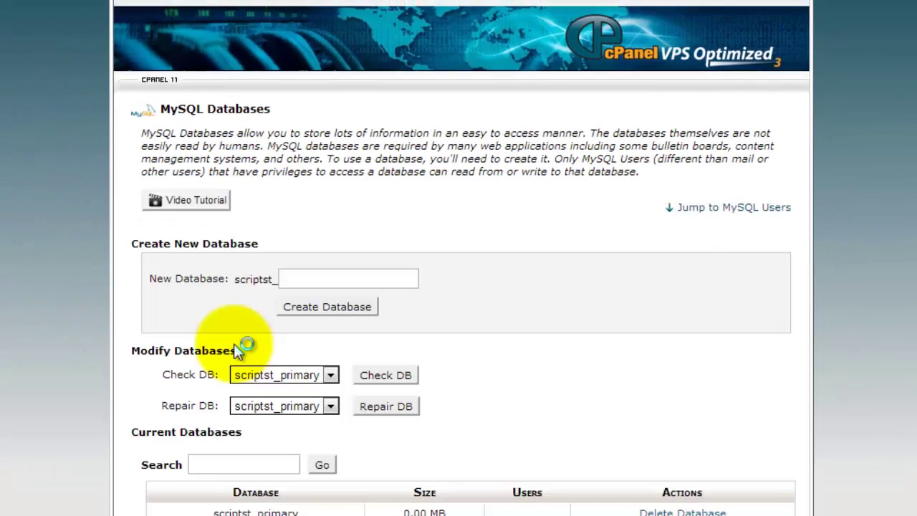
Step: Enter 'wordpres' as the new MySQL username and clear the prefilled password
scroll(236, 350, "down", 5)
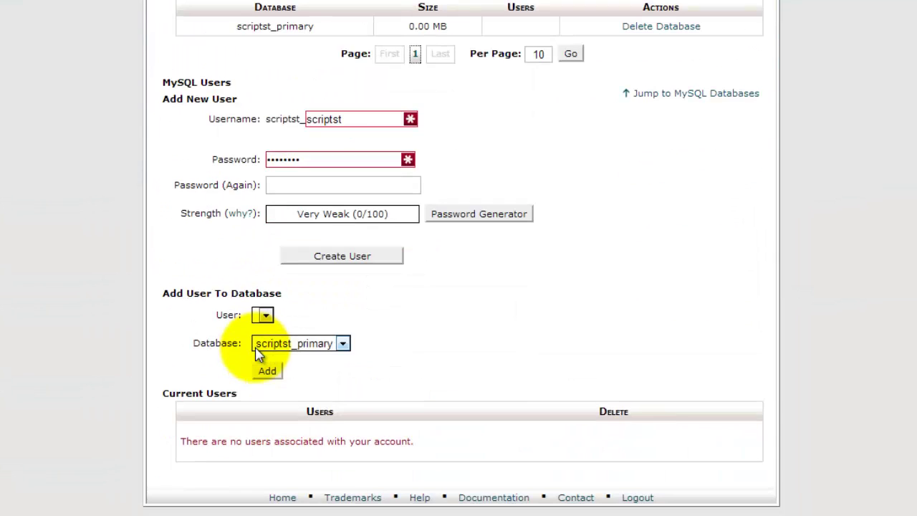
double_click(361, 119)
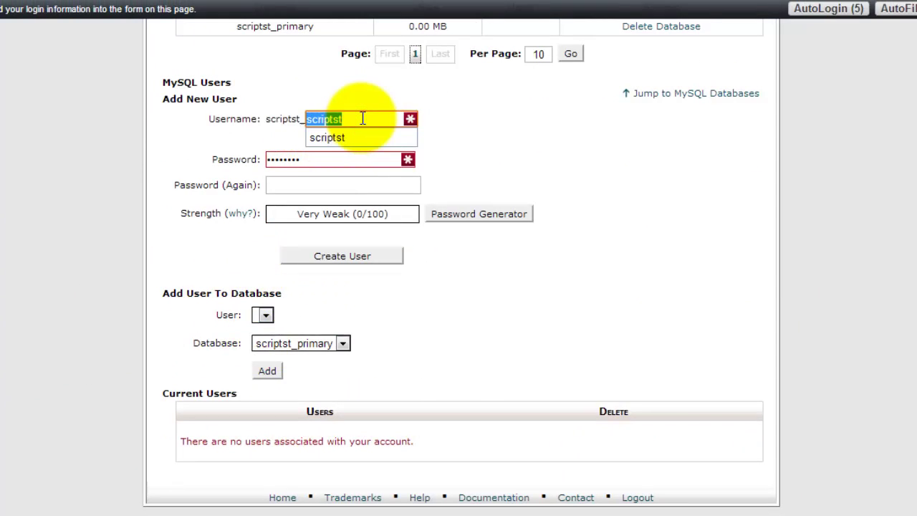
type("wordpress")
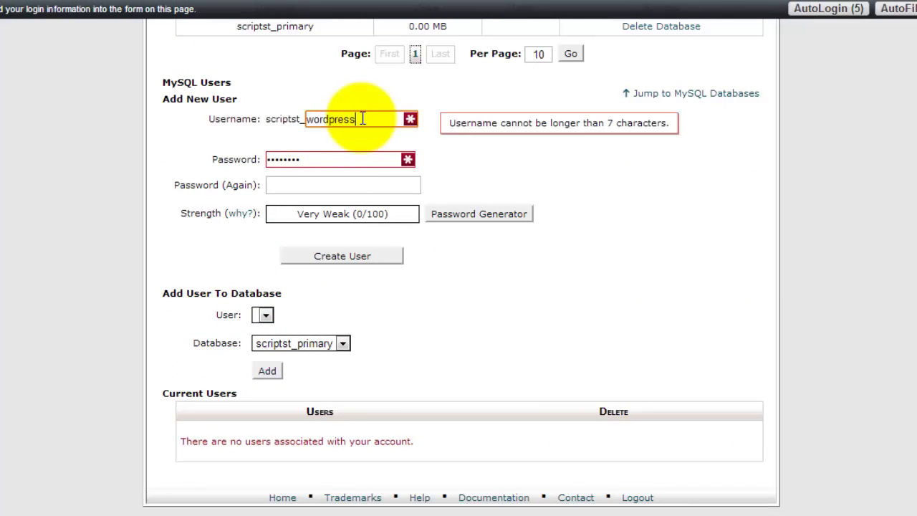
key("Tab")
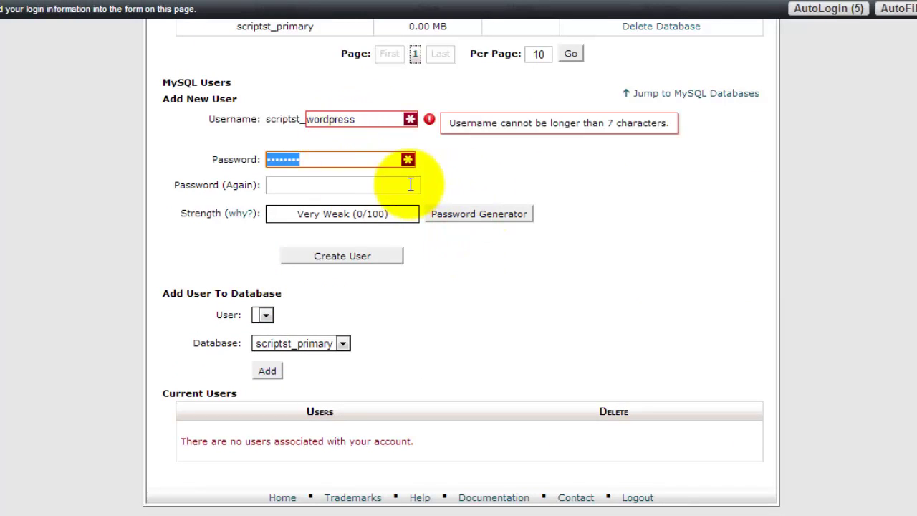
key("BackSpace")
Step: Generate a strong password, apply it to both fields, and create user scriptst_wrdpres
left_click(462, 214)
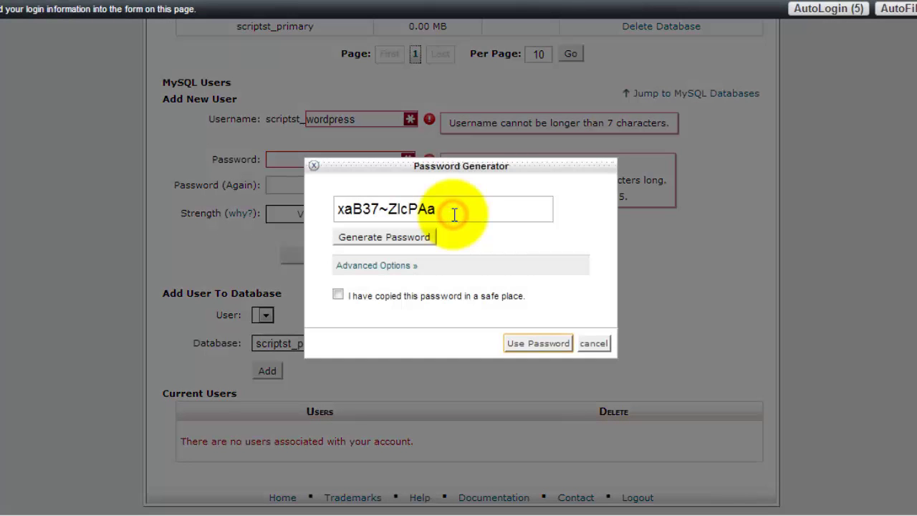
left_click(374, 266)
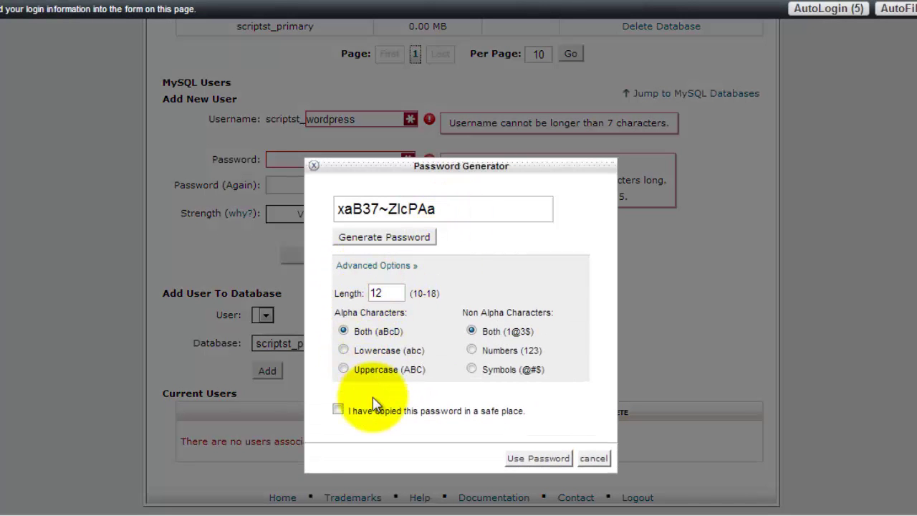
left_click(373, 411)
left_click(459, 209)
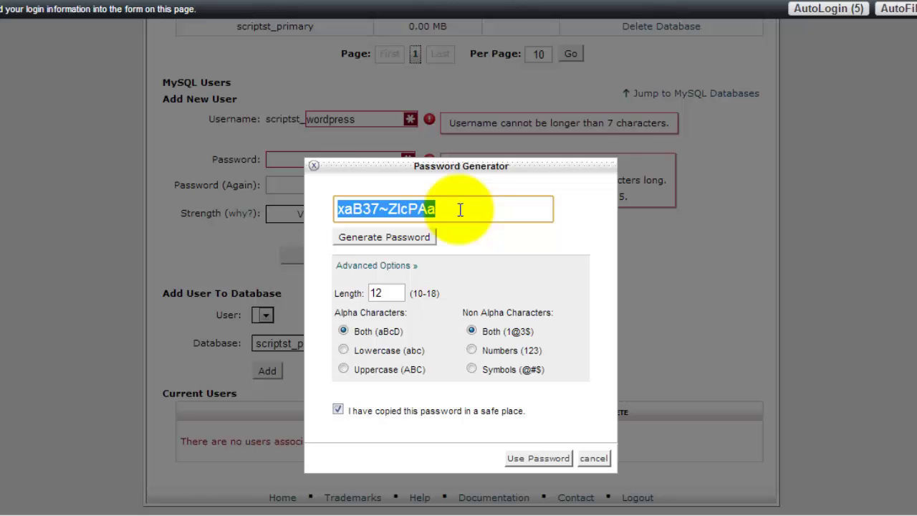
left_click(534, 460)
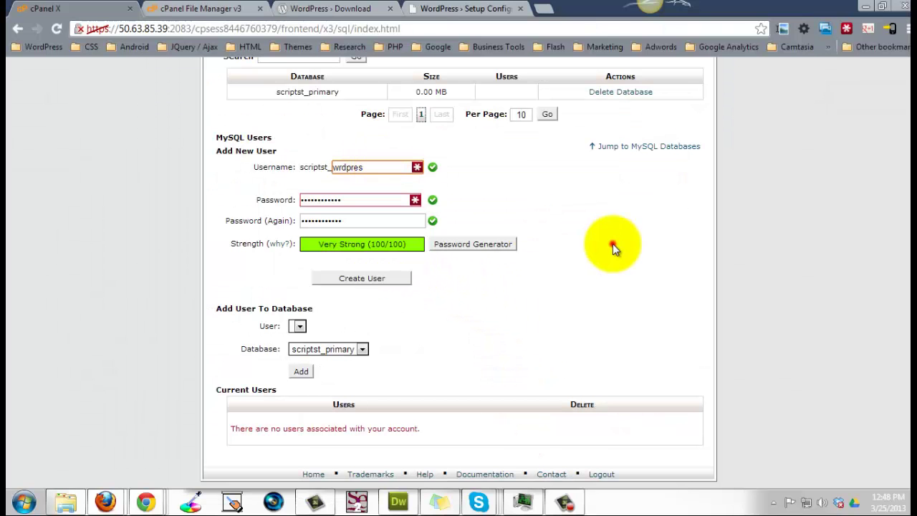
left_click(650, 215)
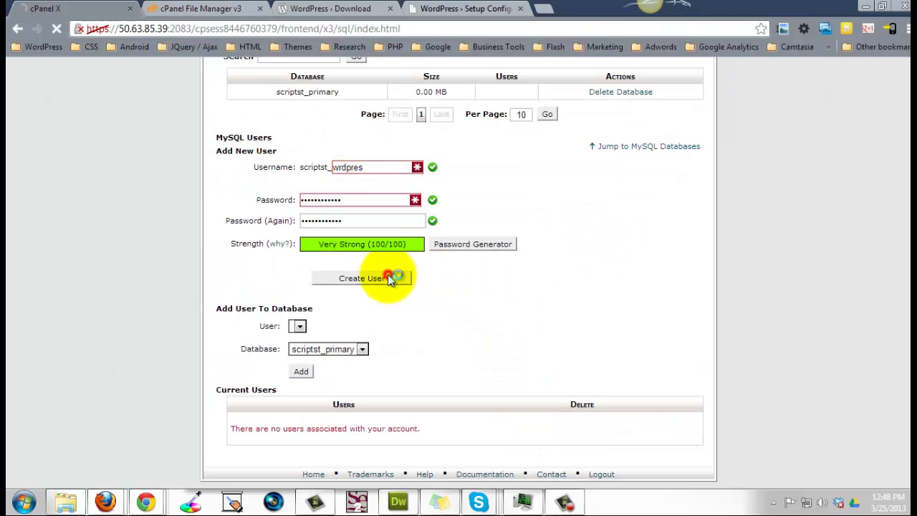
left_click(381, 256)
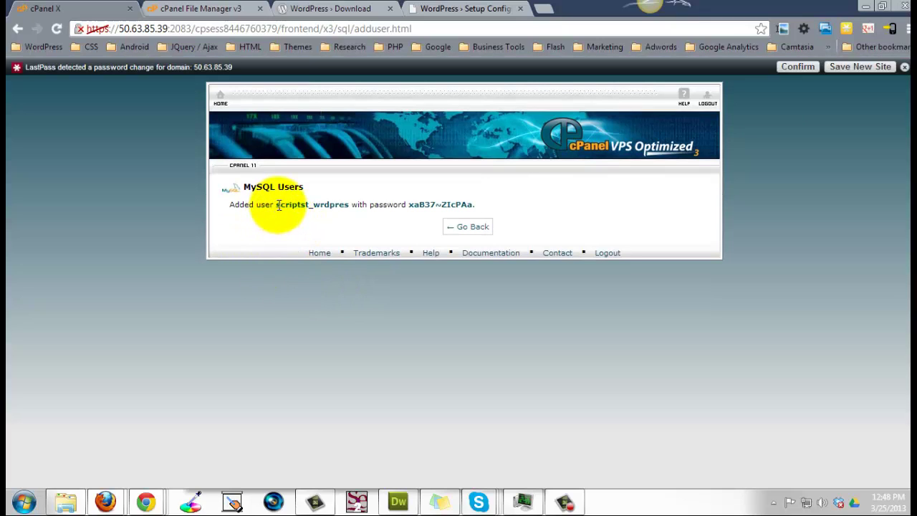
Step: Copy scriptst_wrdpres from cPanel into the WordPress setup User Name field
left_click_drag(276, 206, 349, 204)
right_click(349, 205)
left_click(382, 214)
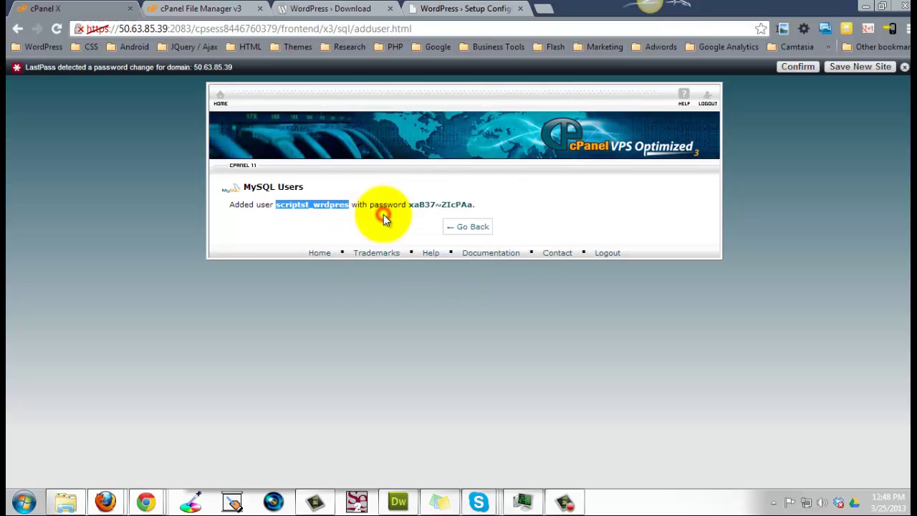
left_click(461, 7)
double_click(365, 236)
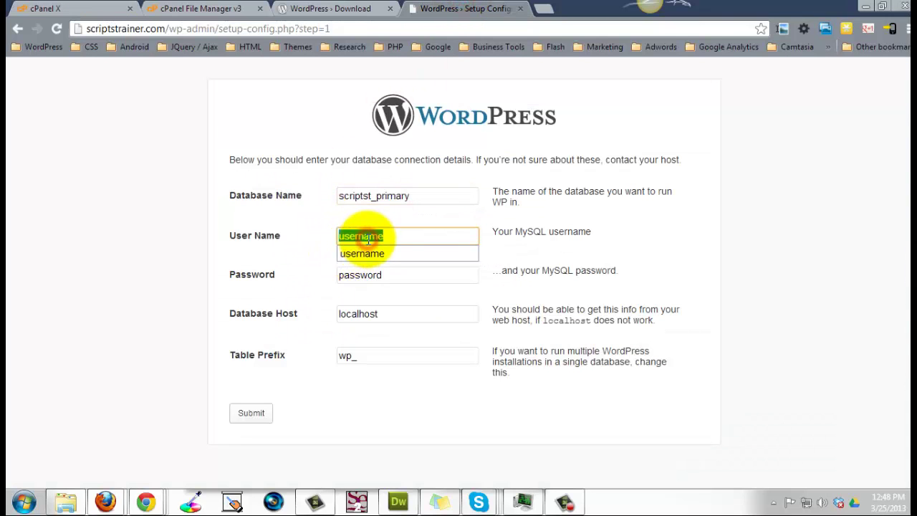
key("ctrl+v")
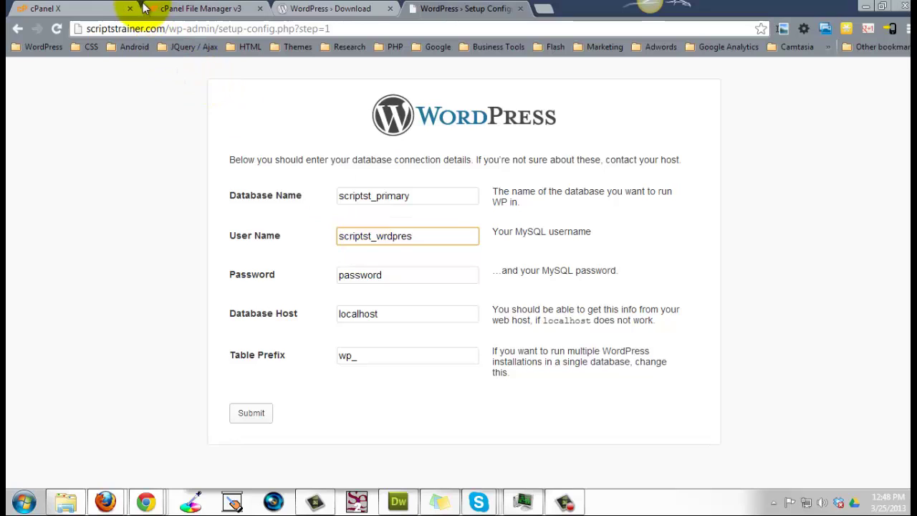
Step: Copy the generated MySQL password from cPanel into the WordPress Password field
left_click(100, 8)
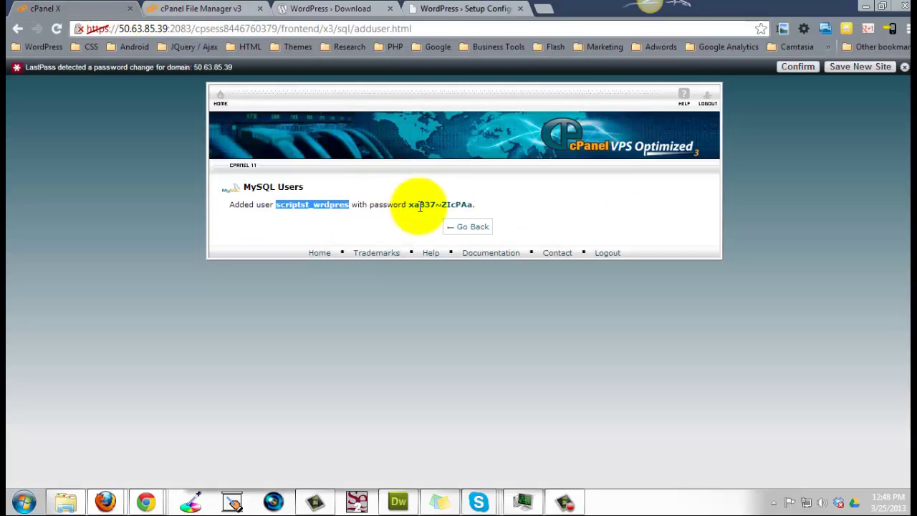
left_click_drag(409, 205, 472, 206)
right_click(473, 205)
left_click(503, 212)
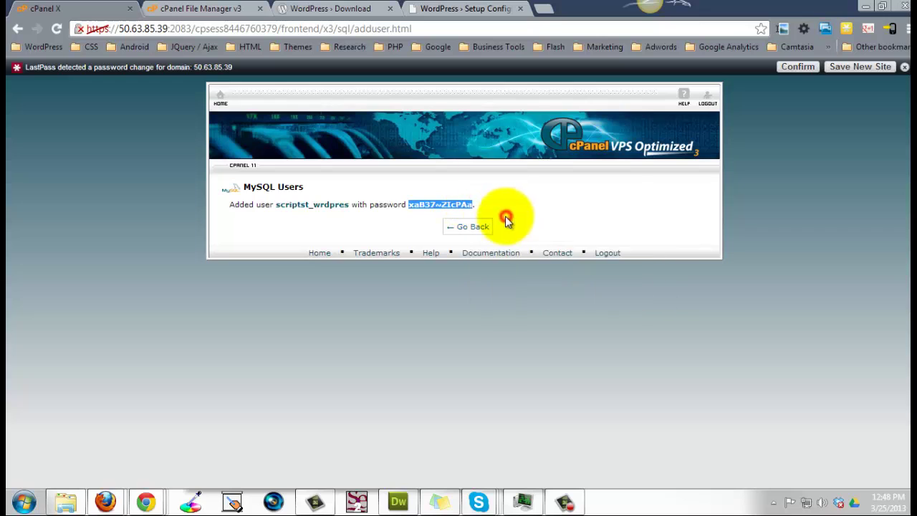
left_click(439, 8)
left_click(358, 282)
double_click(360, 282)
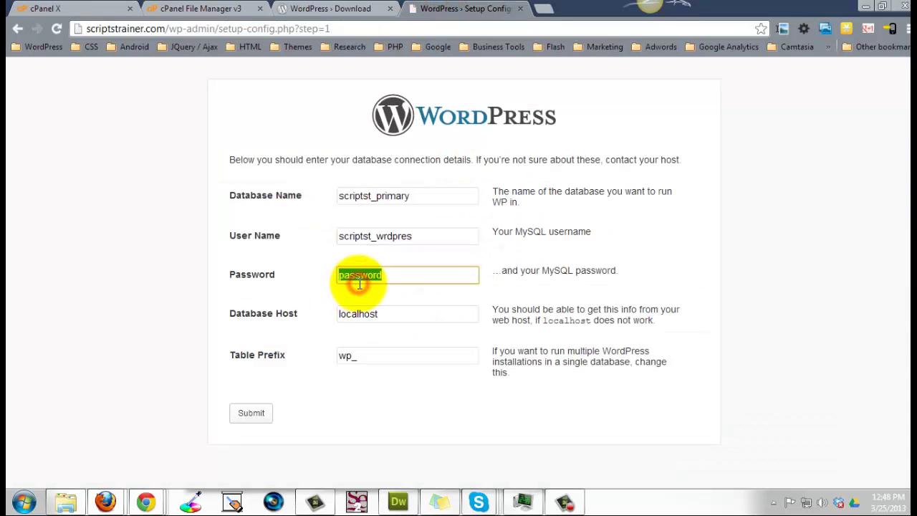
key("ctrl+v")
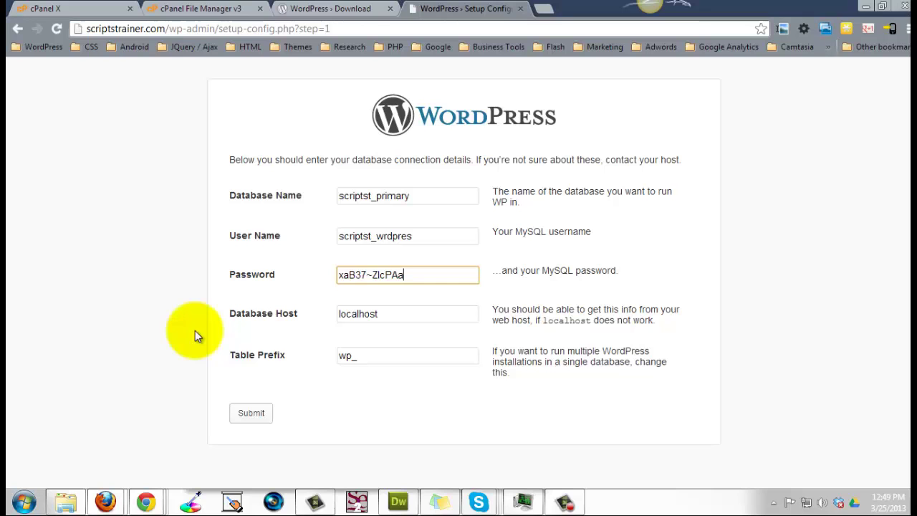
Step: Choose user scriptst_wrdpres and database scriptst_primary under Add User To Database
left_click(57, 10)
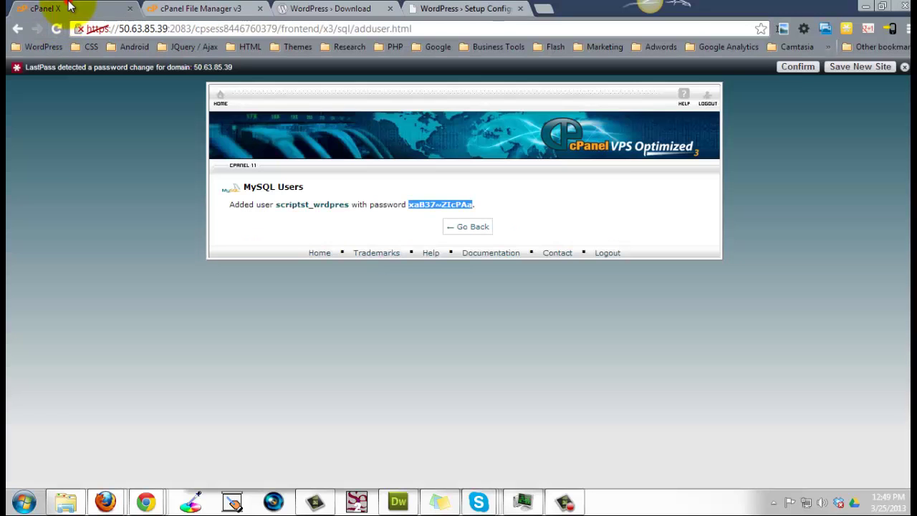
left_click(452, 227)
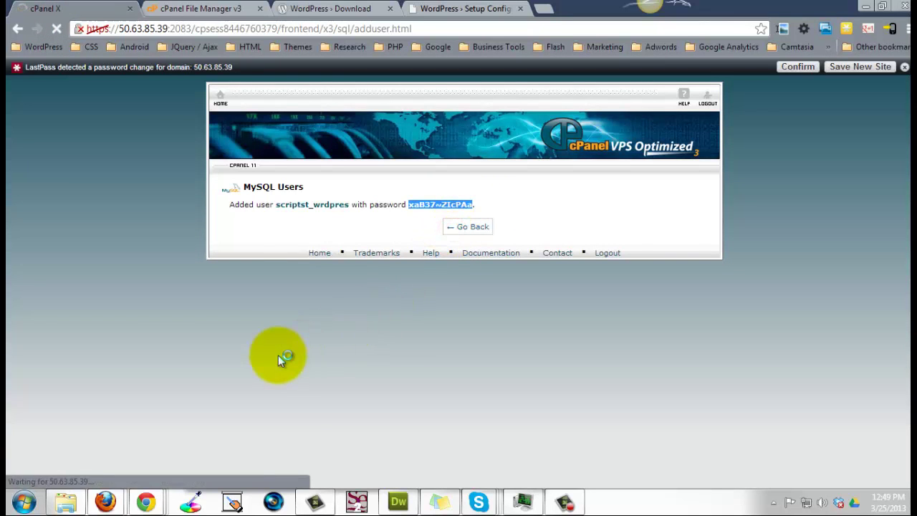
scroll(283, 358, "down", 5)
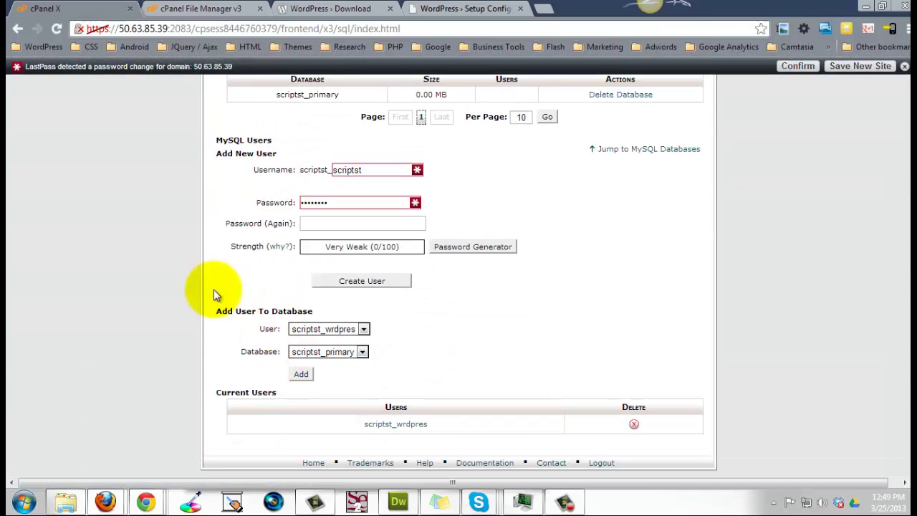
left_click(335, 331)
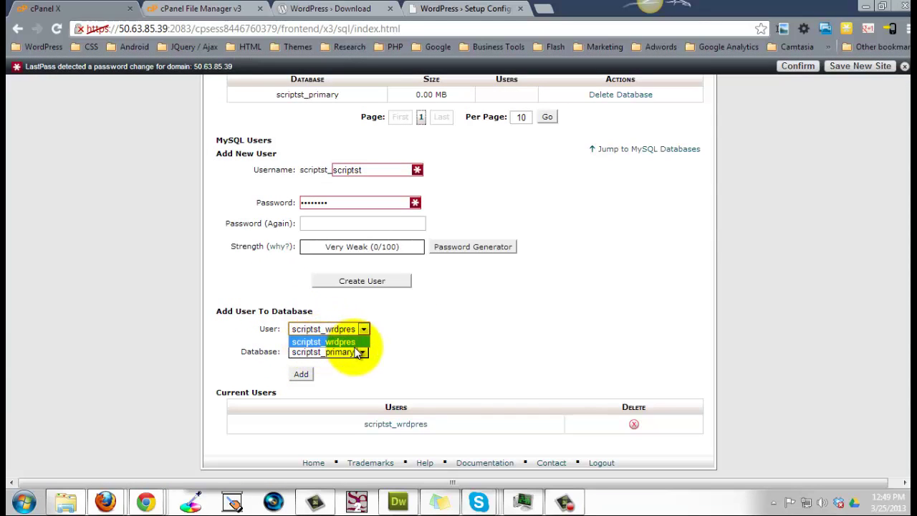
left_click(358, 352)
left_click(355, 351)
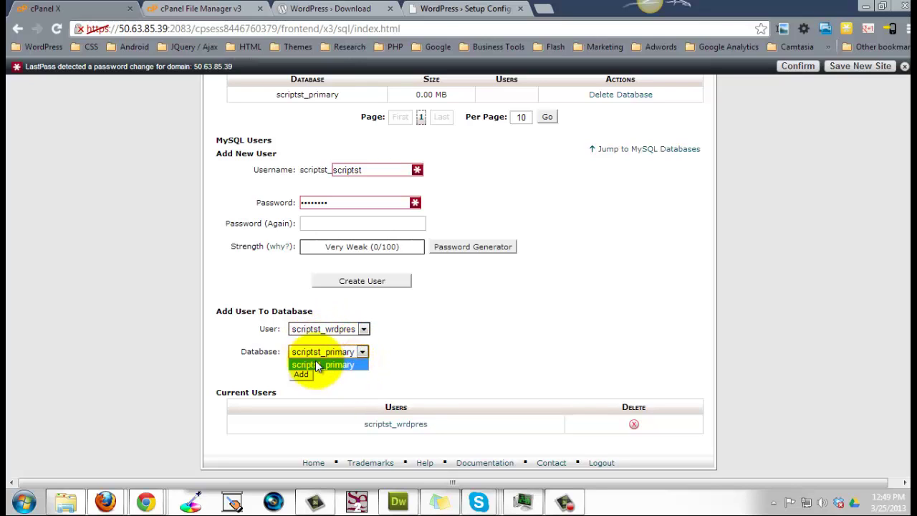
left_click(341, 329)
left_click(342, 356)
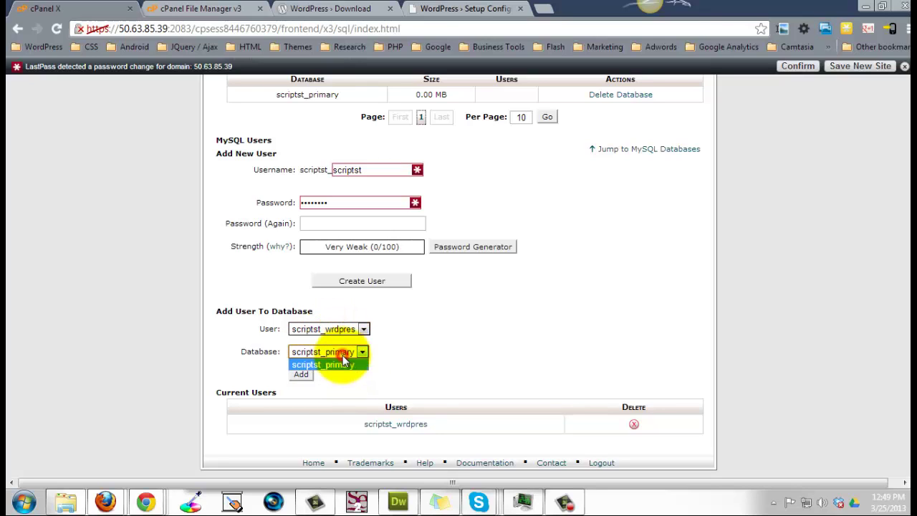
left_click(471, 335)
Step: Add the user to the database with ALL PRIVILEGES and save the changes
left_click(304, 374)
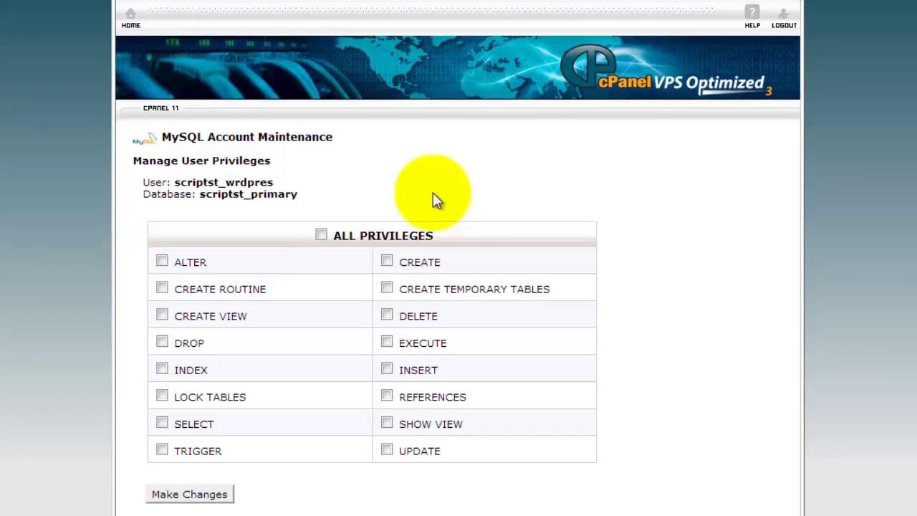
left_click(321, 235)
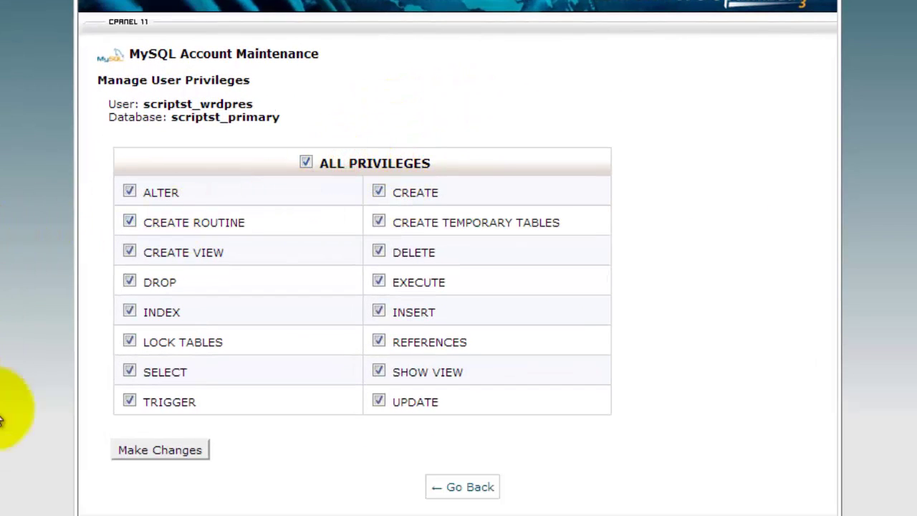
left_click(196, 450)
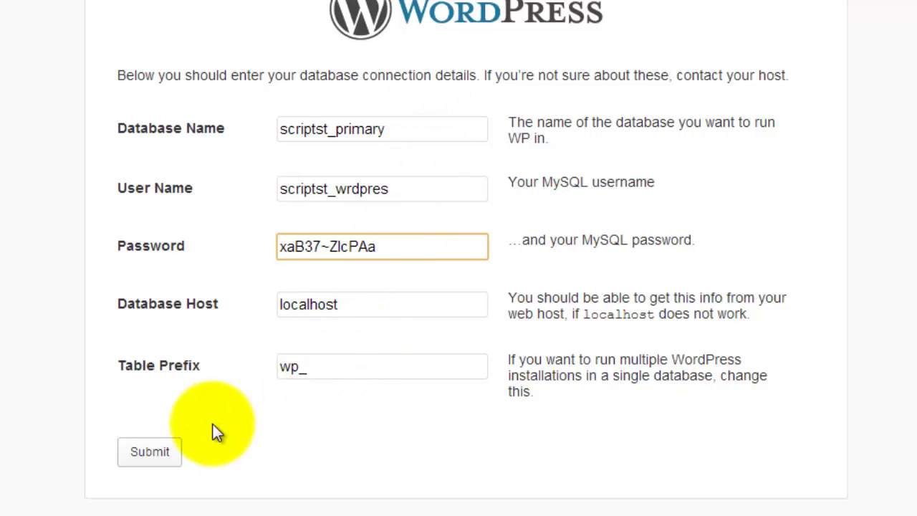
Step: Submit the database details, then give the admin user a new password entered twice
left_click(138, 451)
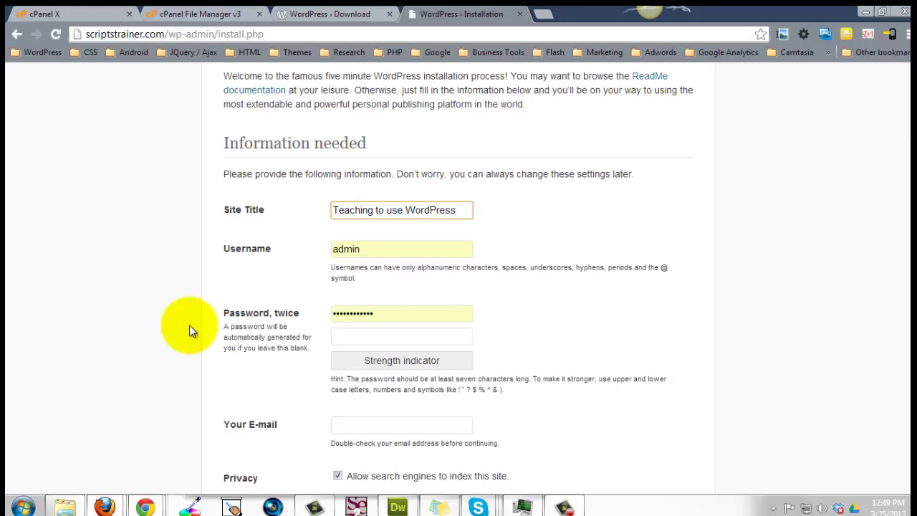
left_click(413, 249)
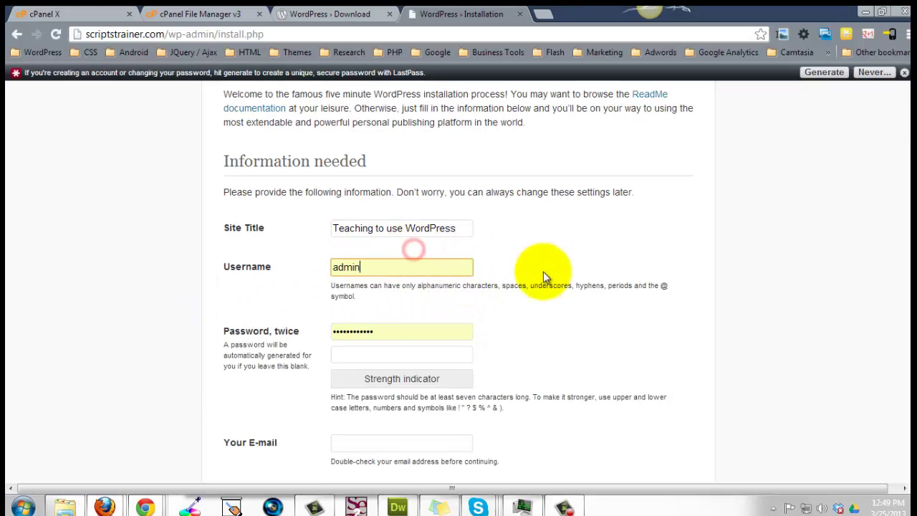
double_click(401, 335)
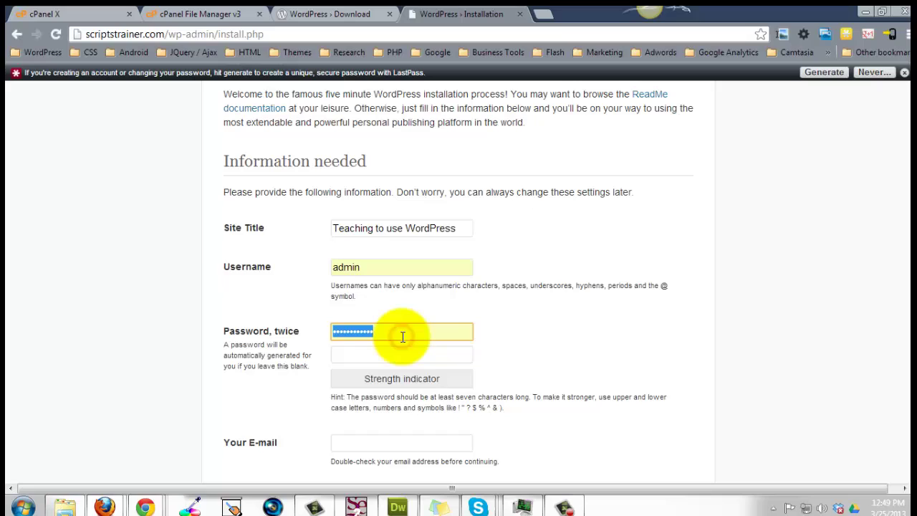
key("BackSpace")
type("••")
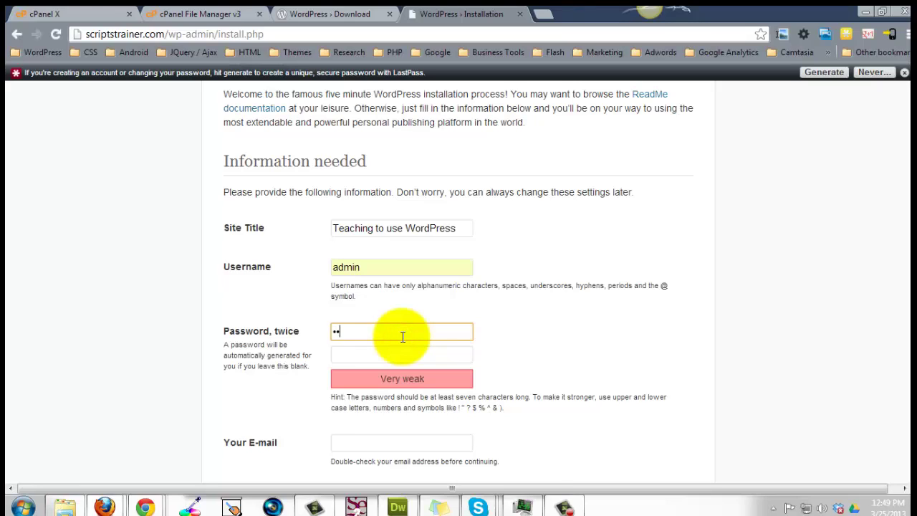
type("••••••")
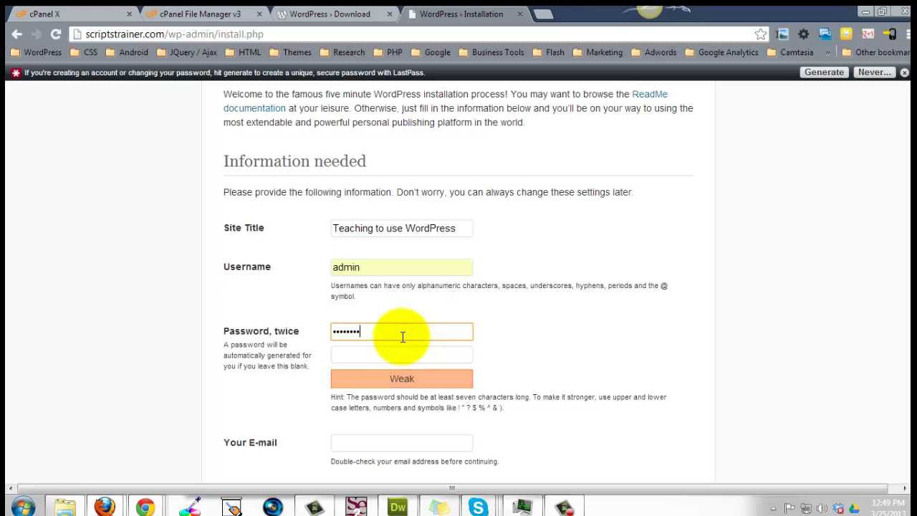
type("••")
key("Tab")
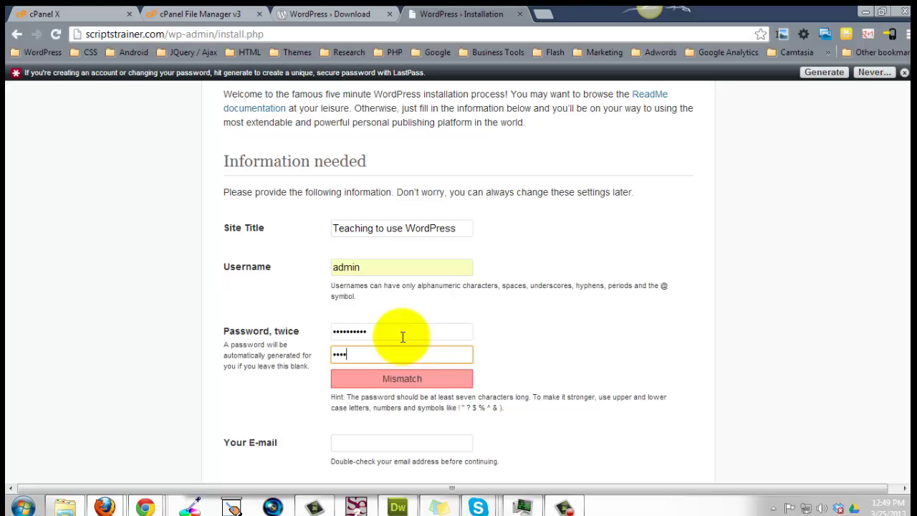
type("••••••••••")
Step: Untick Allow search engines so the site is not indexed
scroll(403, 337, "down", 3)
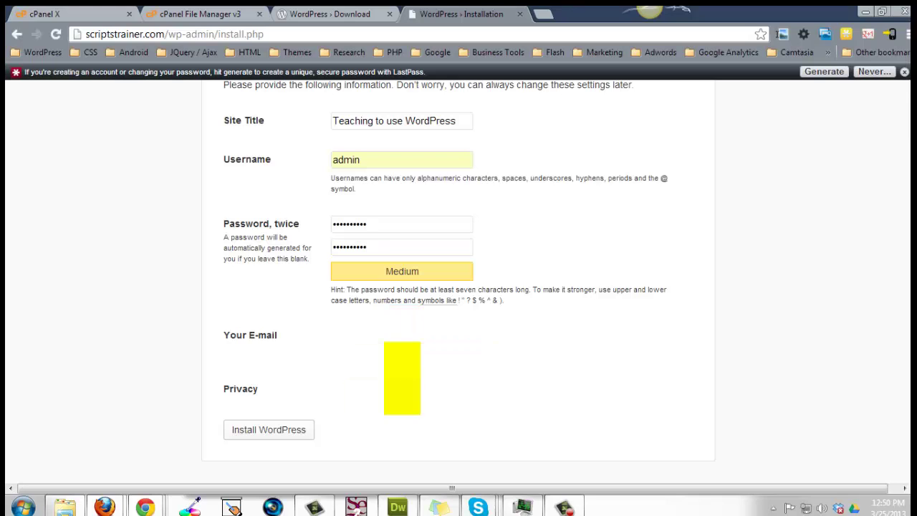
left_click(581, 345)
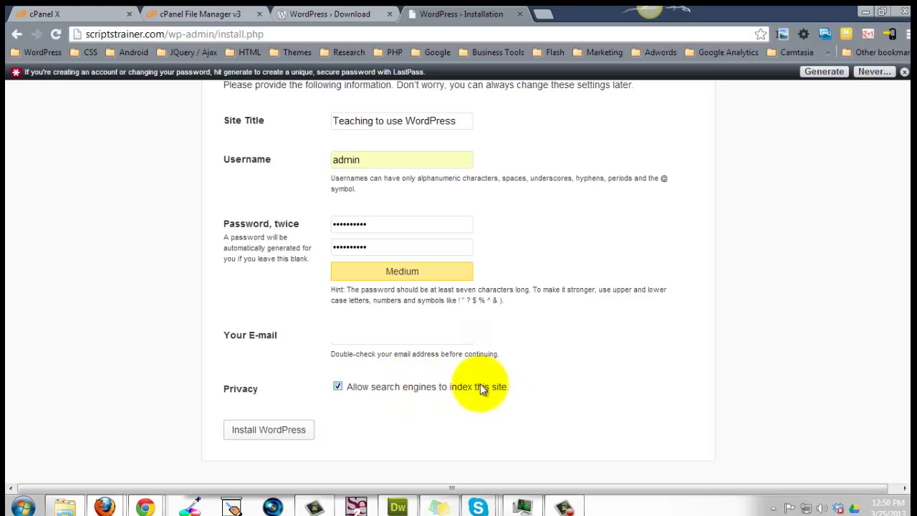
left_click(338, 387)
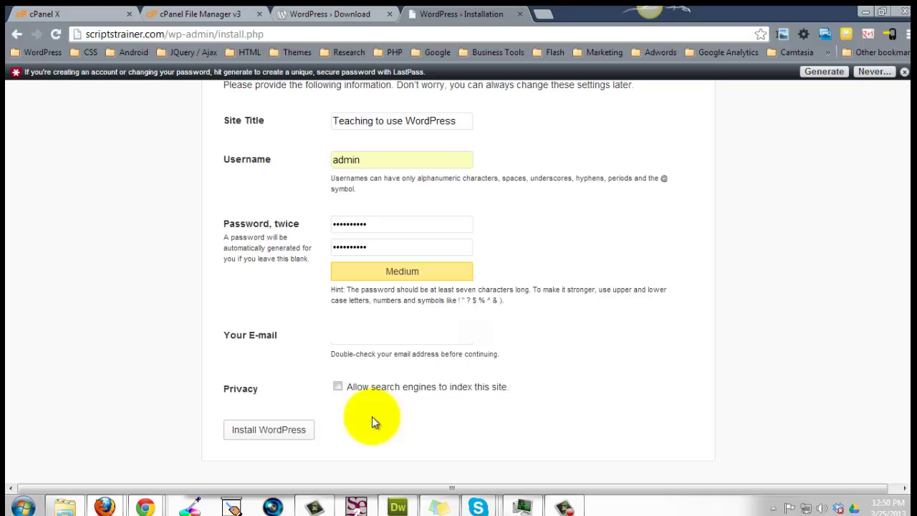
Step: Run the WordPress install and log in as admin with the new password to reach the Dashboard
left_click(287, 432)
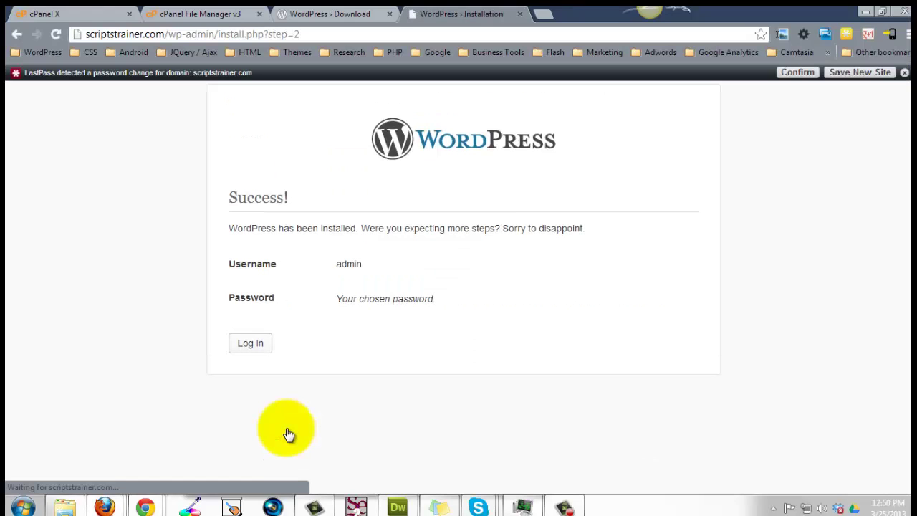
left_click(243, 344)
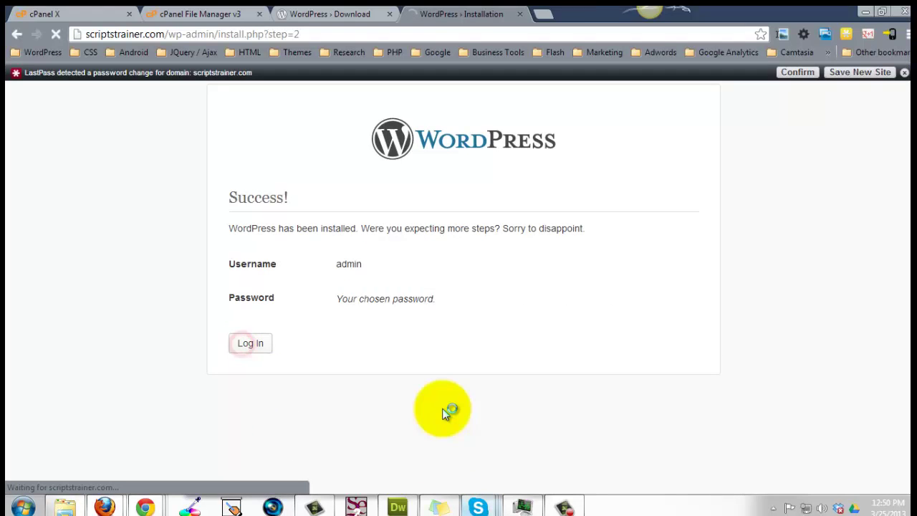
left_click(435, 297)
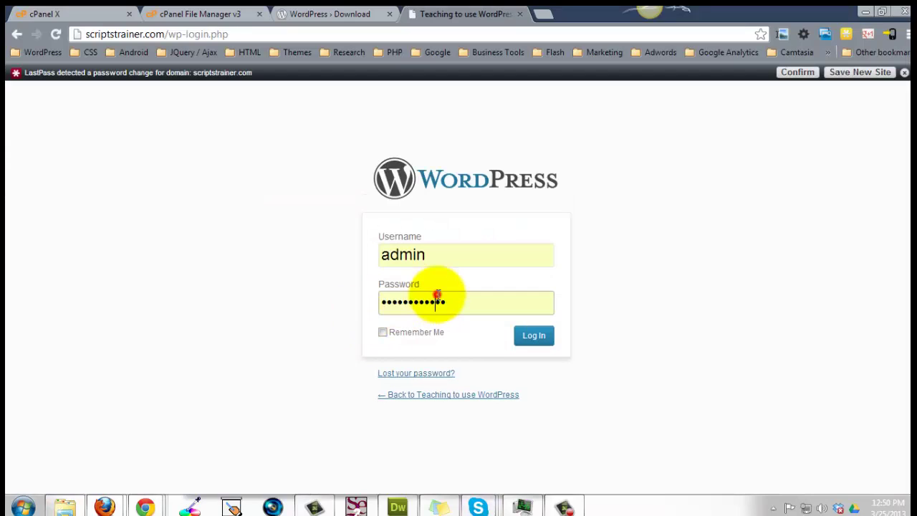
double_click(436, 296)
type("a")
left_click(521, 342)
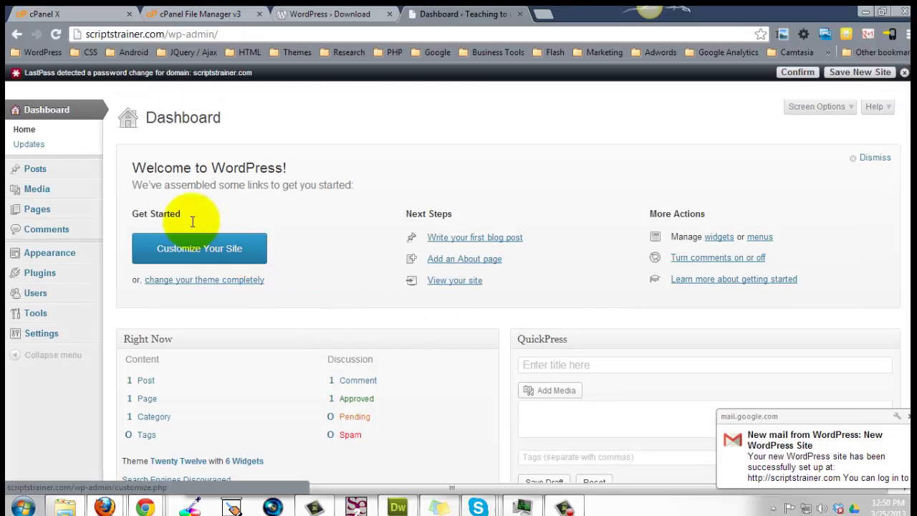
Step: Dismiss the password-saving prompt and choose Visit Site from the admin bar's site-name menu
left_click(859, 72)
mouse_move(86, 66)
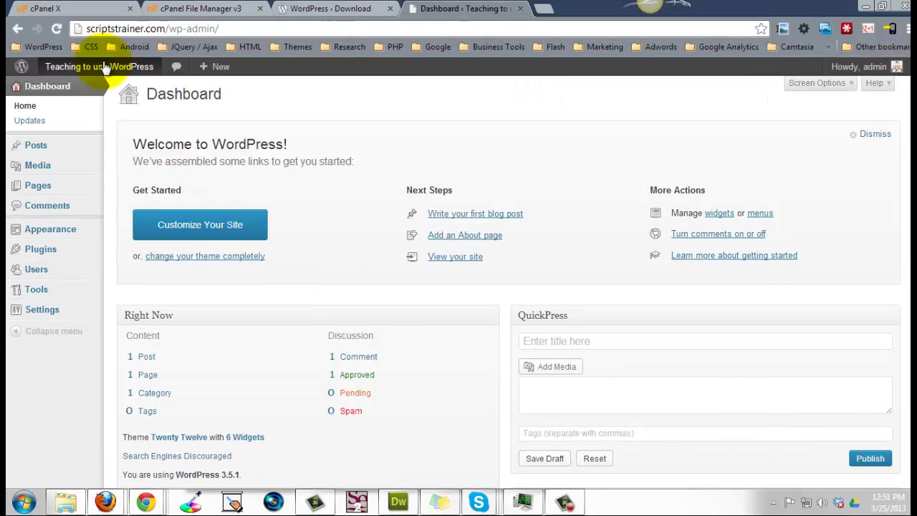
left_click(82, 89)
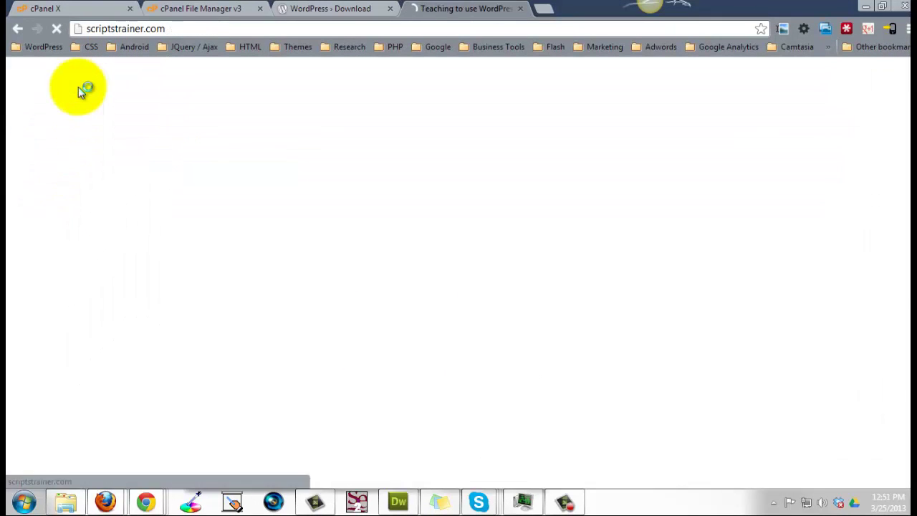